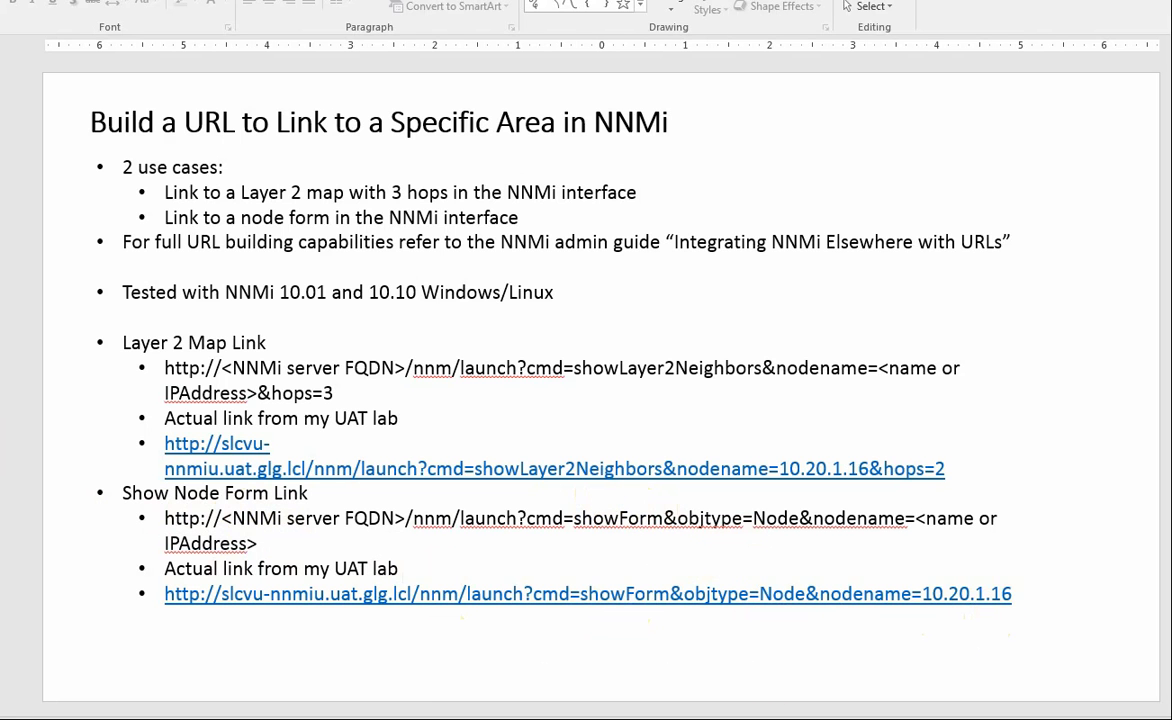
Review the slides on building NNMi URLs and the example Layer 2 map and node form
key(Page_Down)
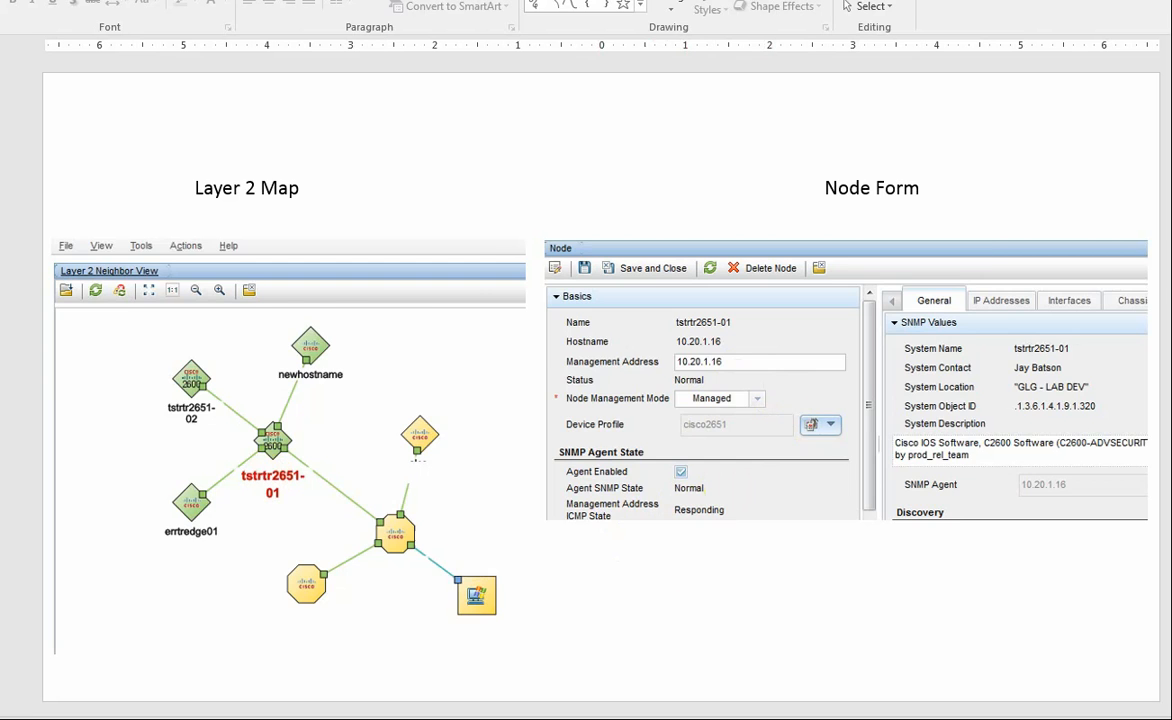
click(2, 420)
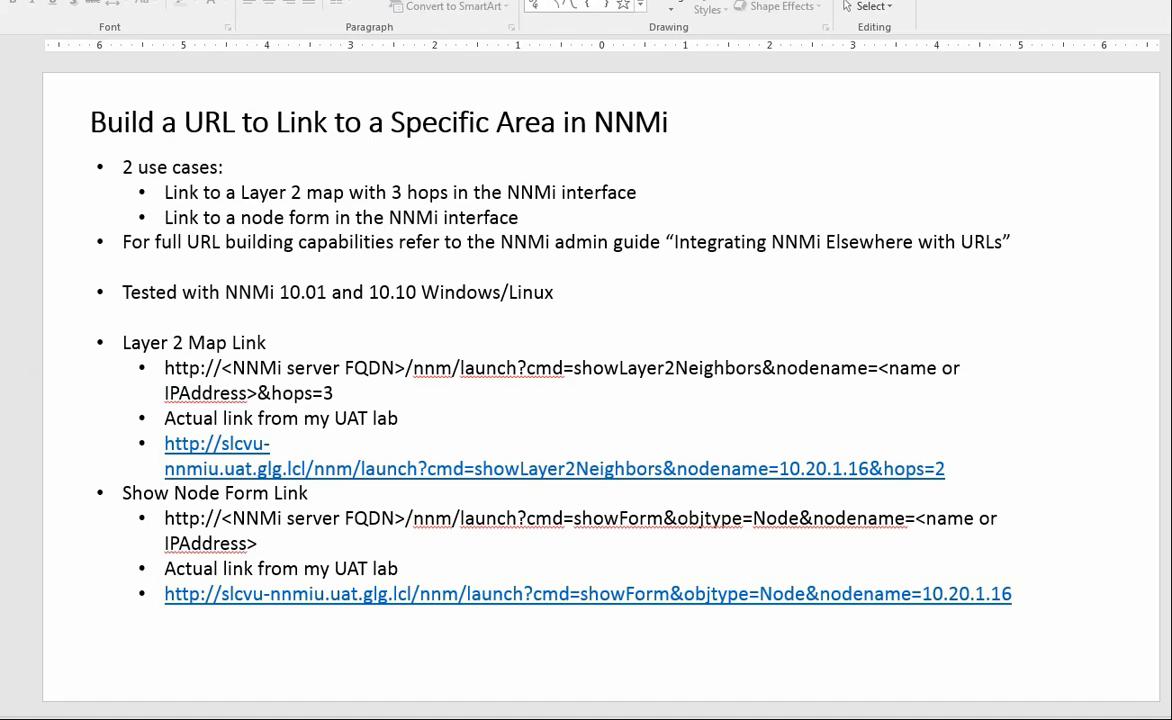
key(Page_Down)
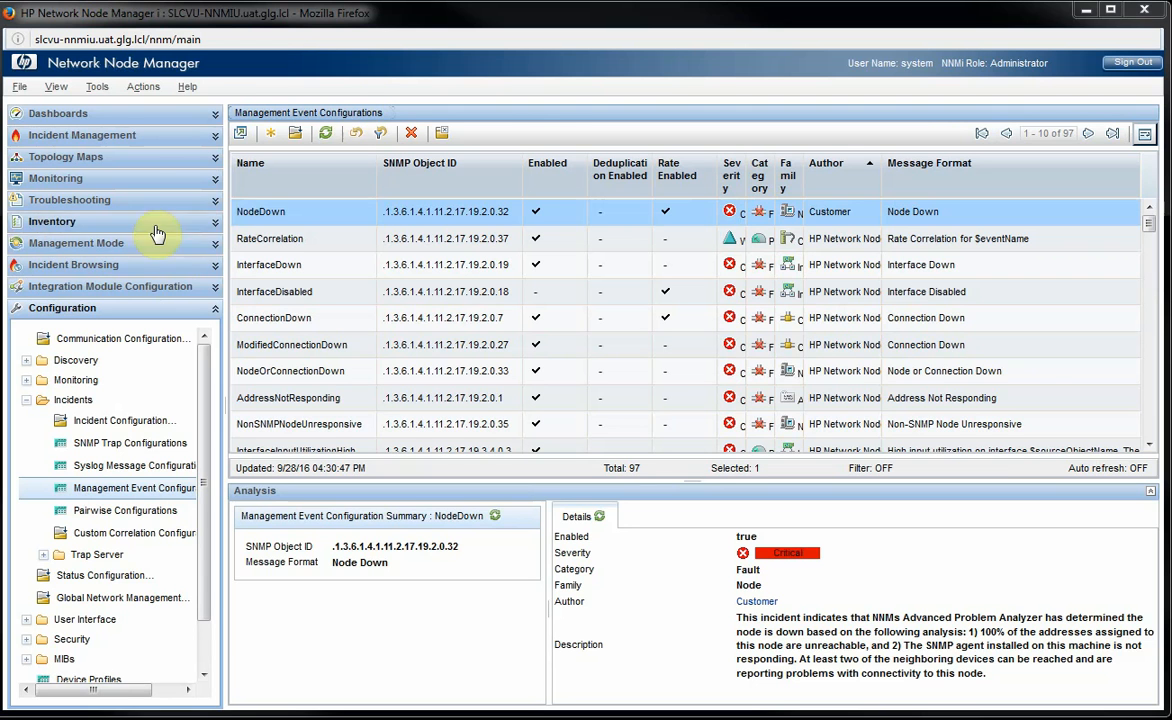
Open the NodeDown management event configuration in Network Node Manager and bring up its script lifecycle transition action
double_click(336, 214)
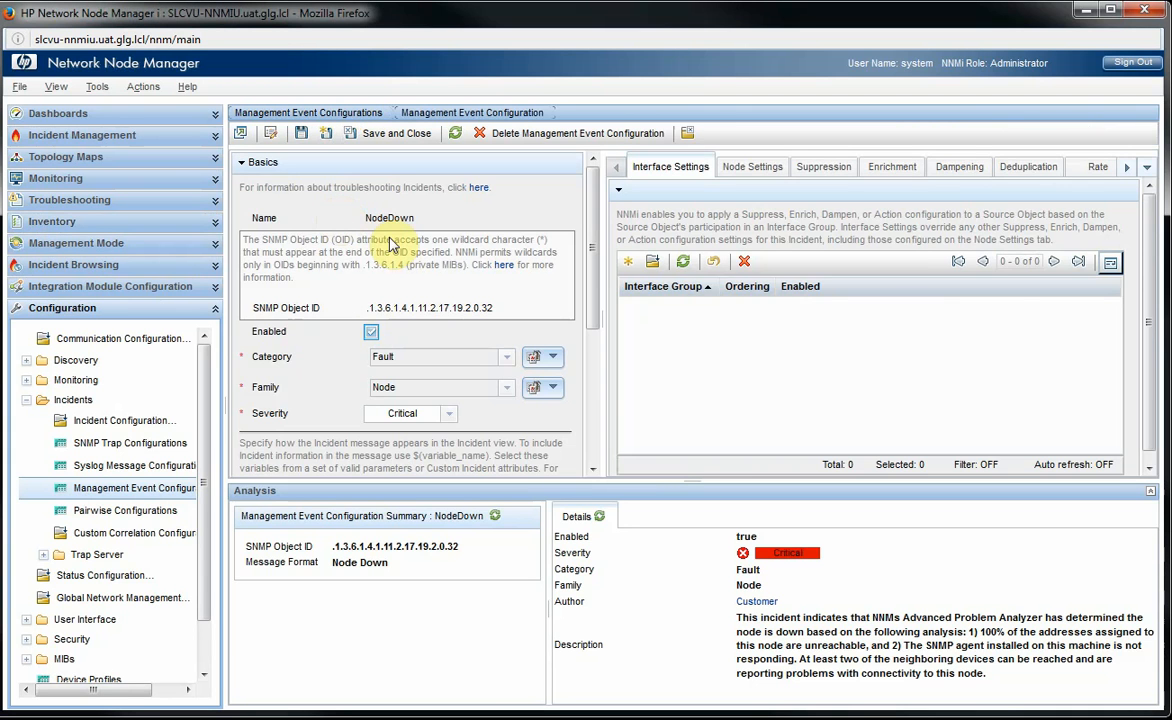
click(1126, 170)
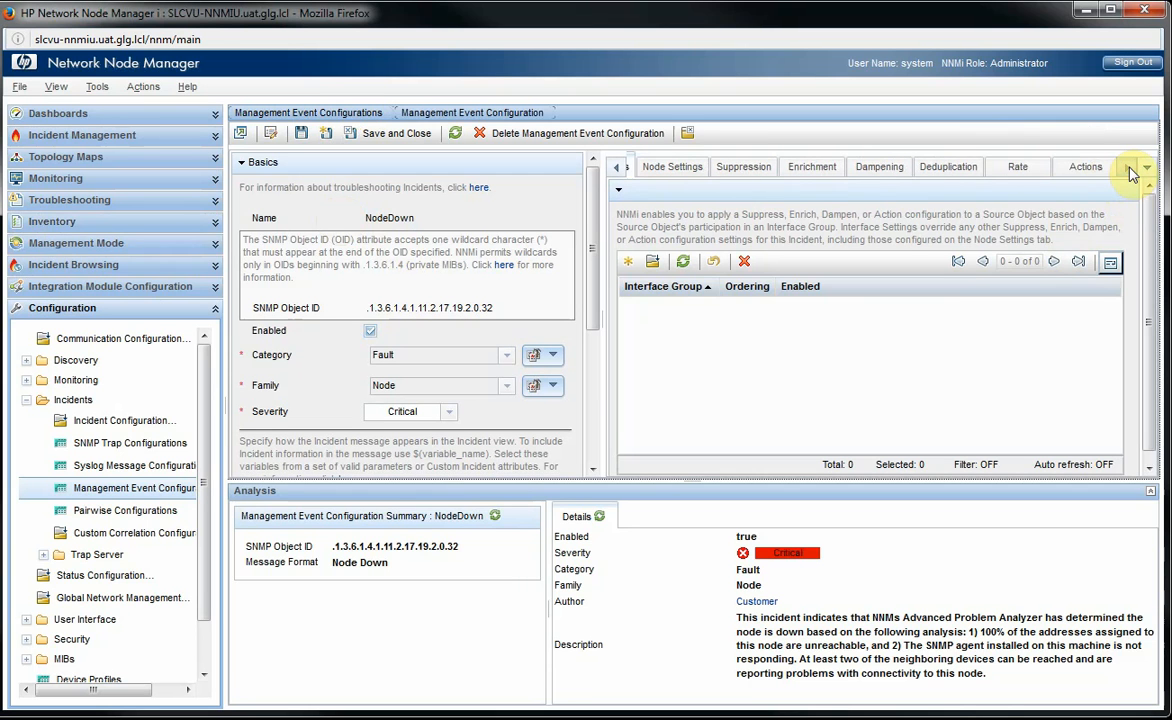
click(1084, 174)
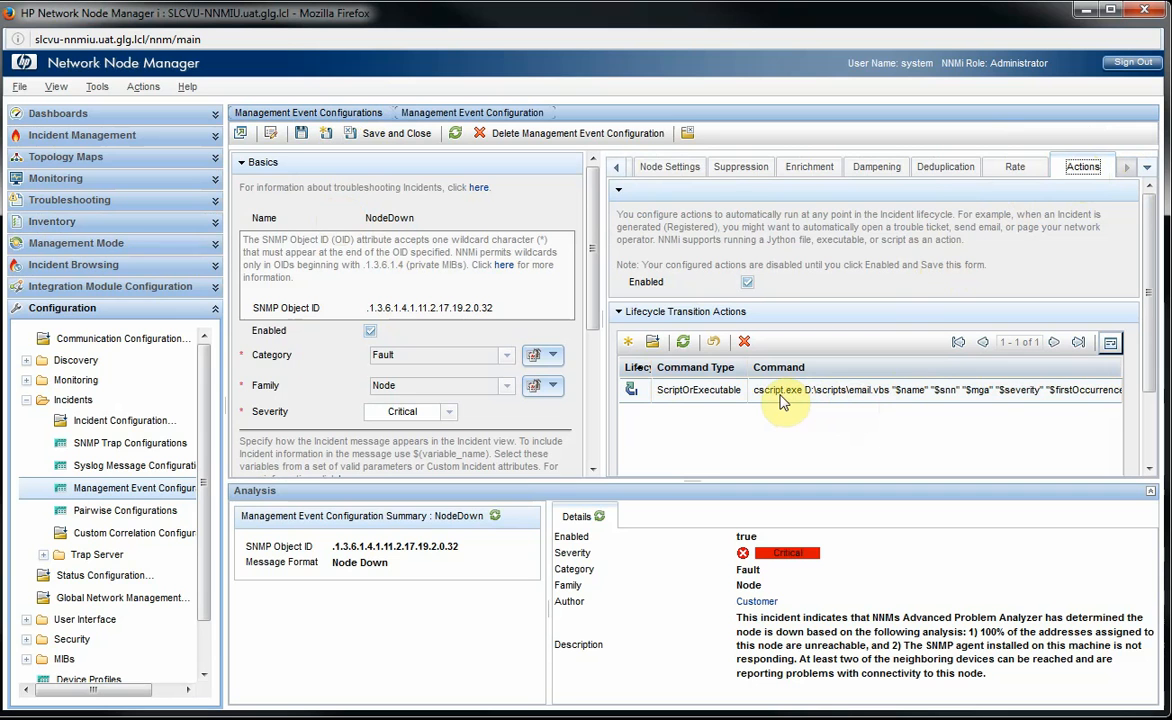
double_click(783, 397)
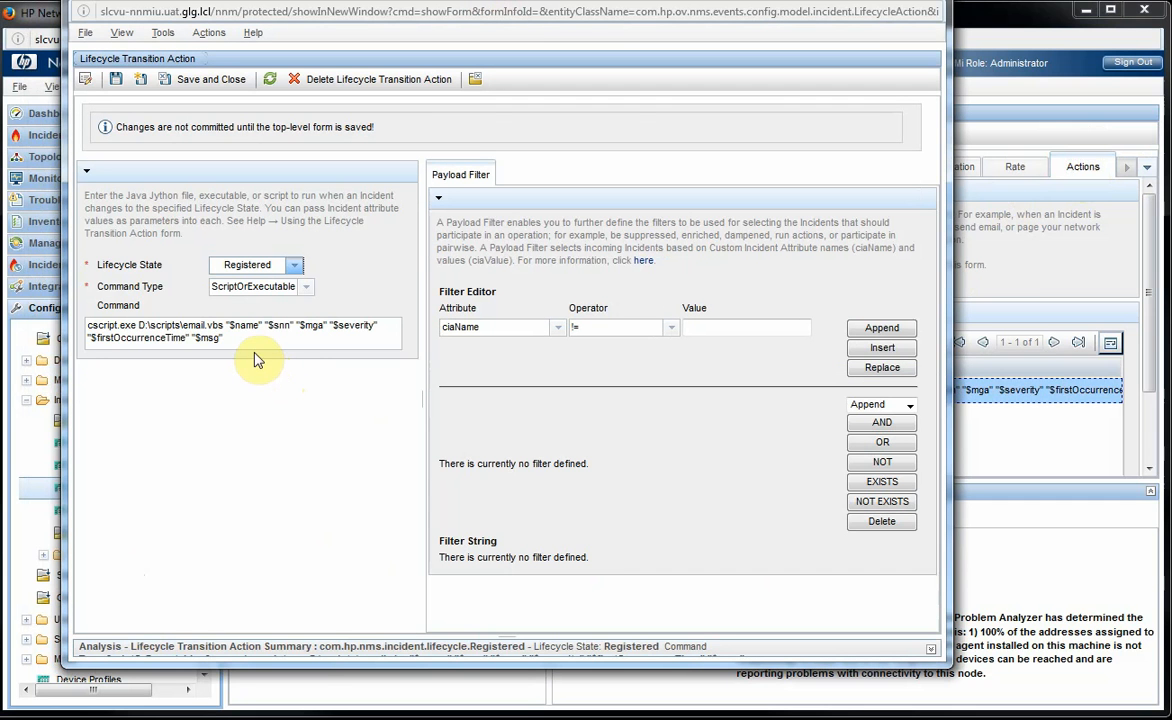
Examine the $name, $snn and $mga parameters in the transition action's command, and close the action form
double_click(245, 327)
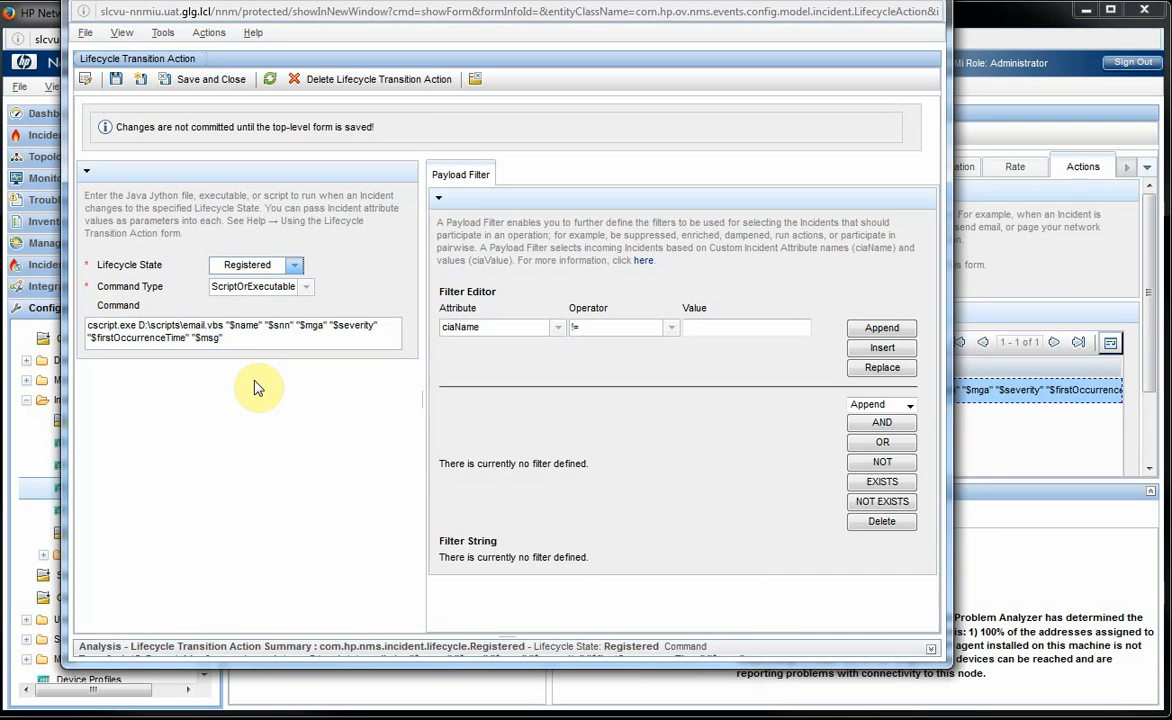
double_click(250, 330)
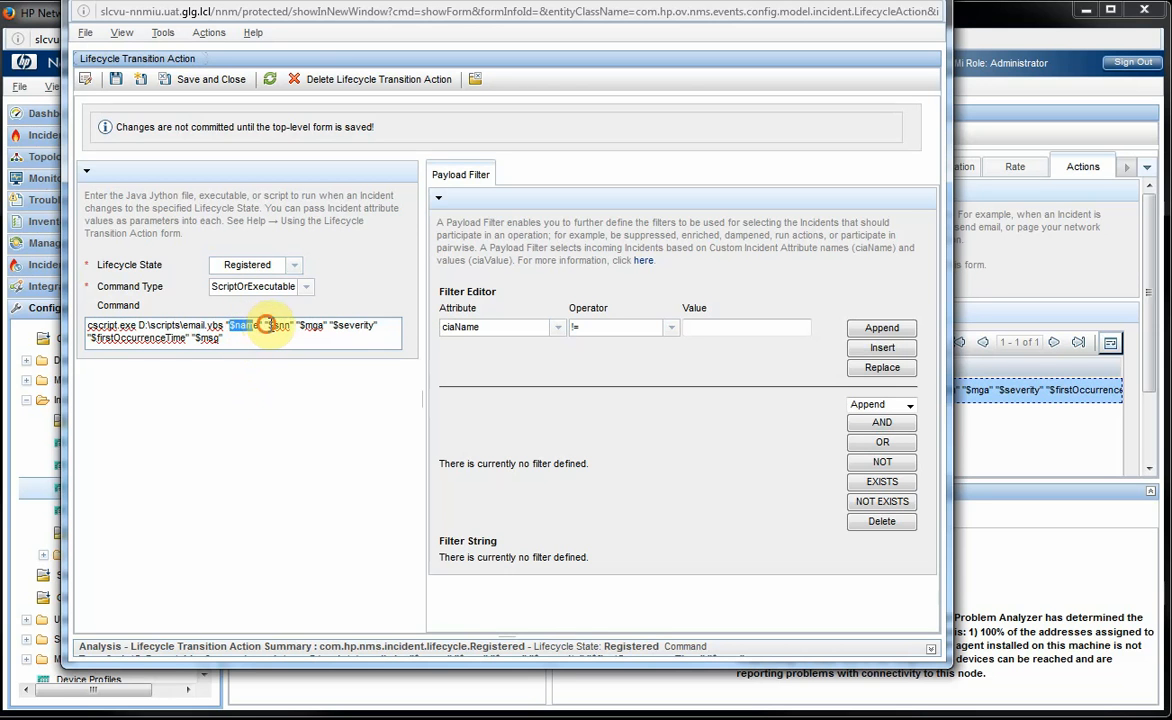
double_click(280, 326)
double_click(313, 325)
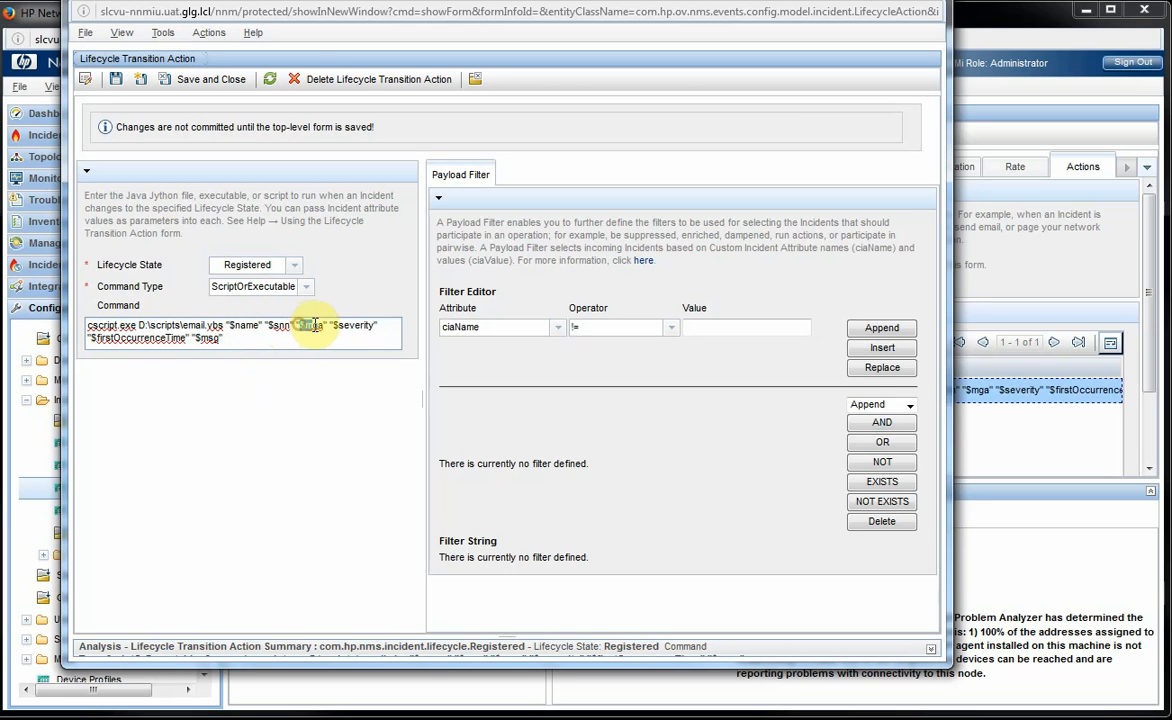
click(284, 393)
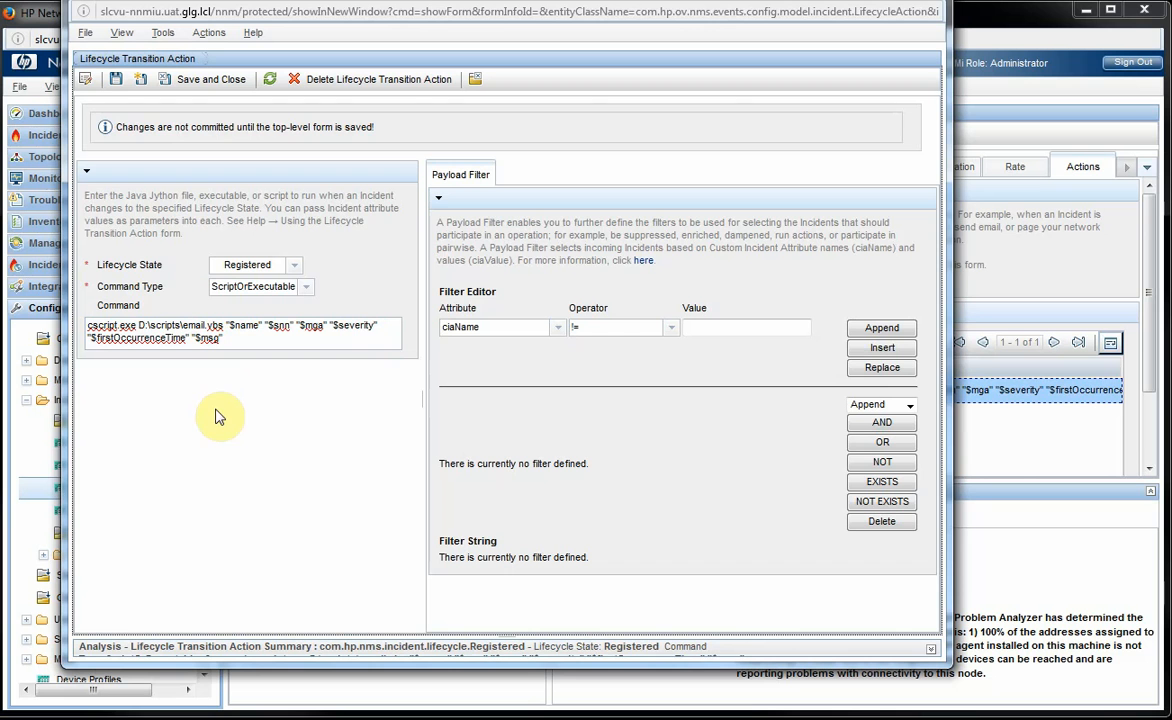
click(935, 5)
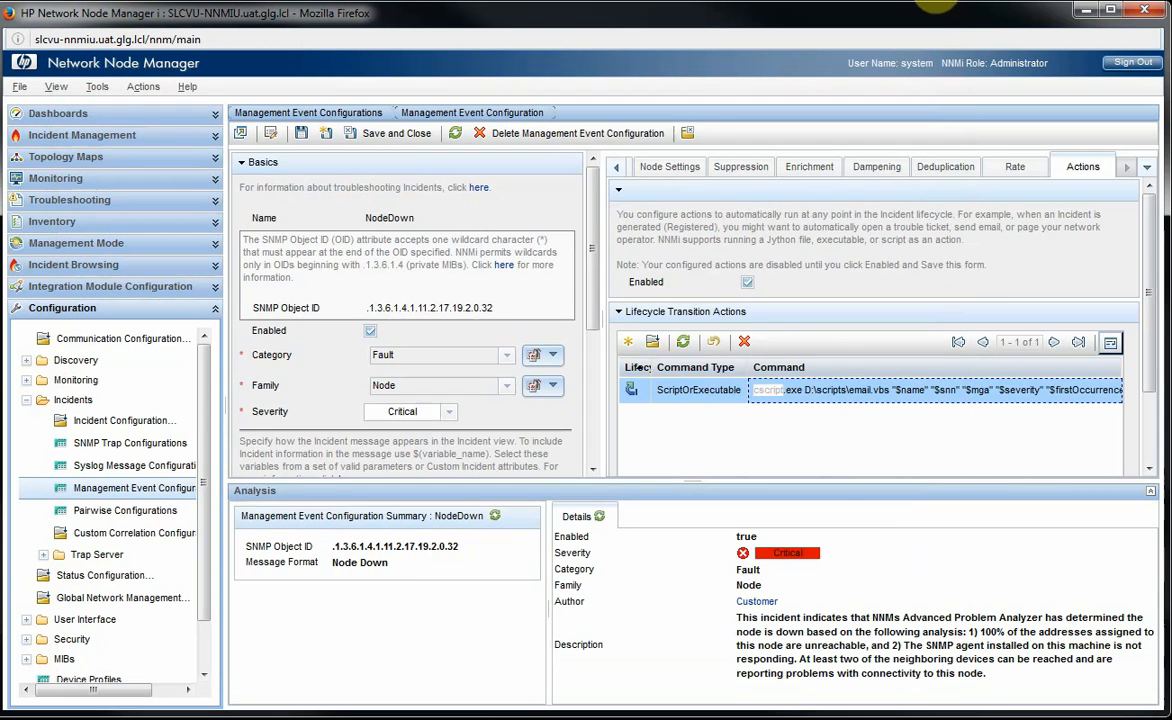
Examine the NodeDown event's message format and the email.vbs command listed in its lifecycle transition actions
scroll(450, 395, down, 4)
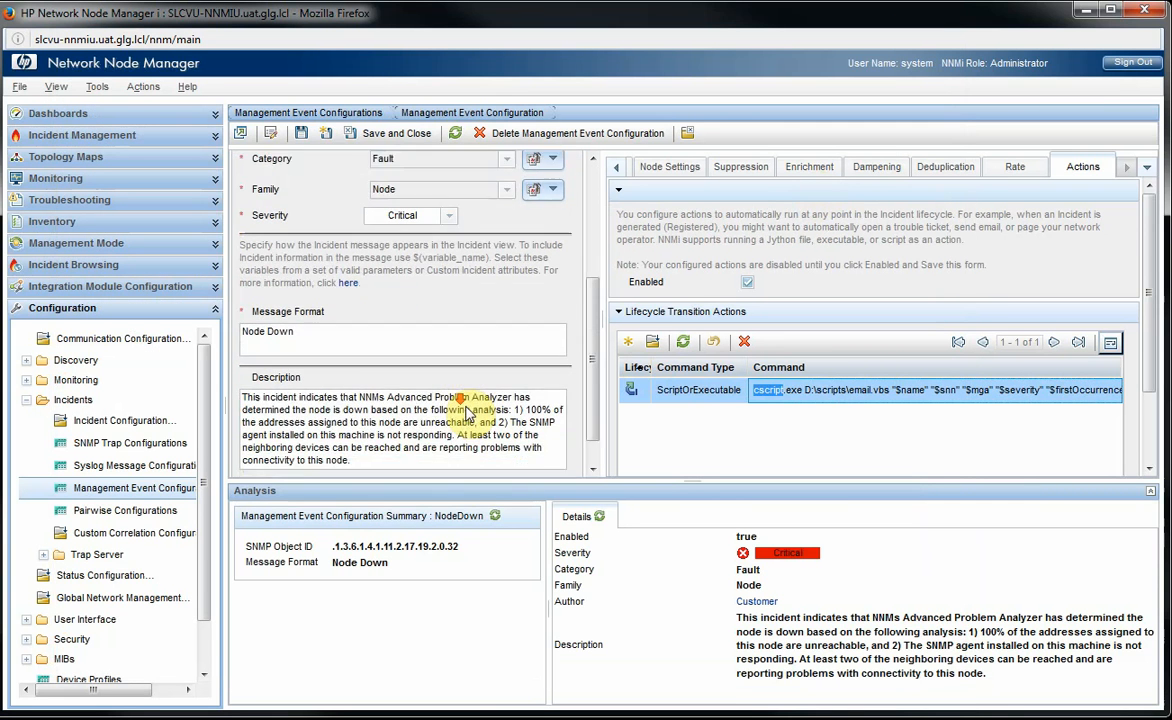
scroll(468, 413, down, 1)
triple_click(299, 296)
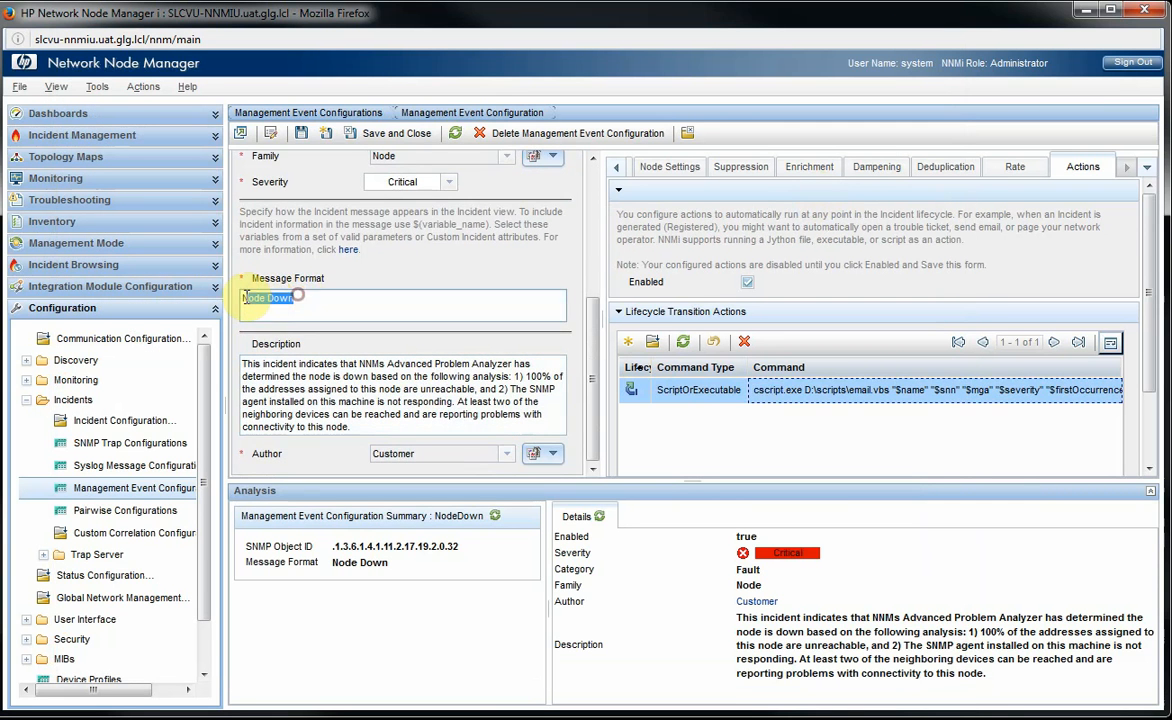
click(335, 304)
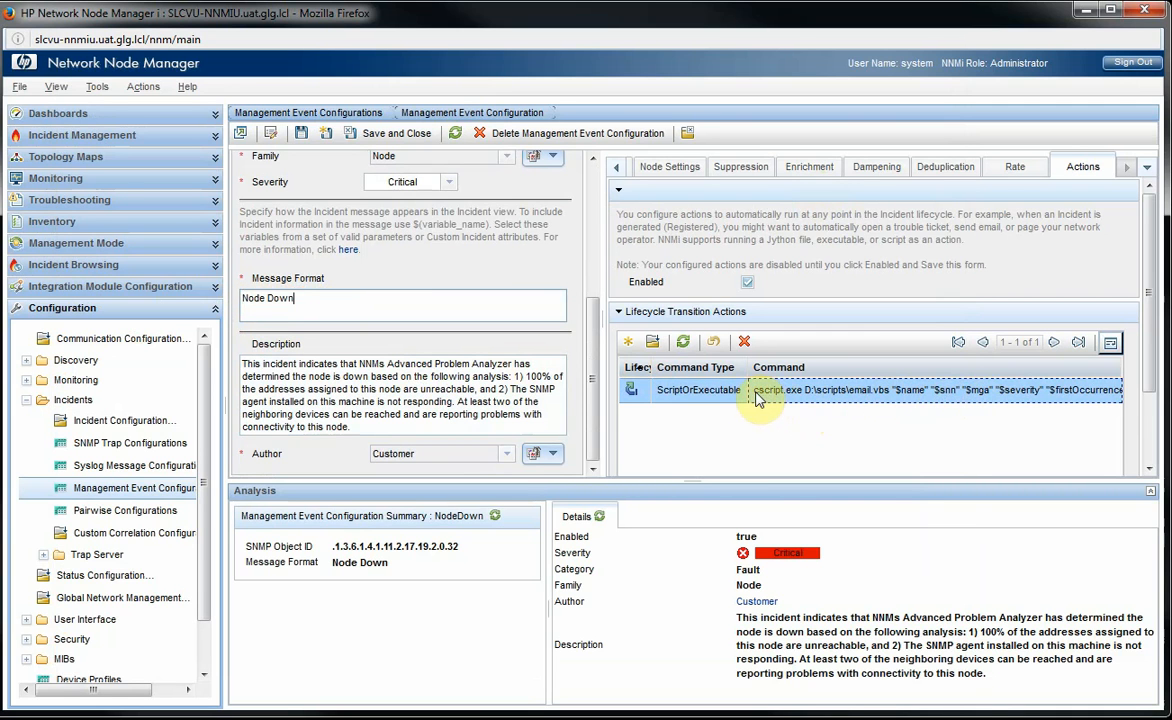
drag(757, 397, 1044, 397)
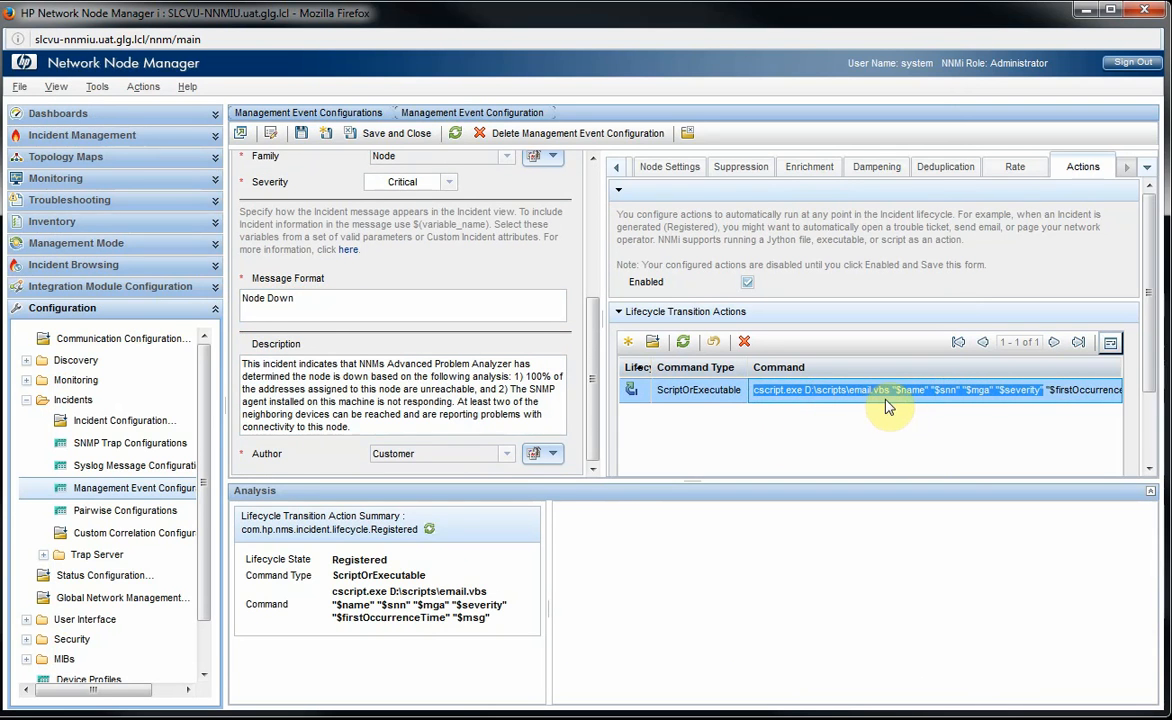
click(946, 405)
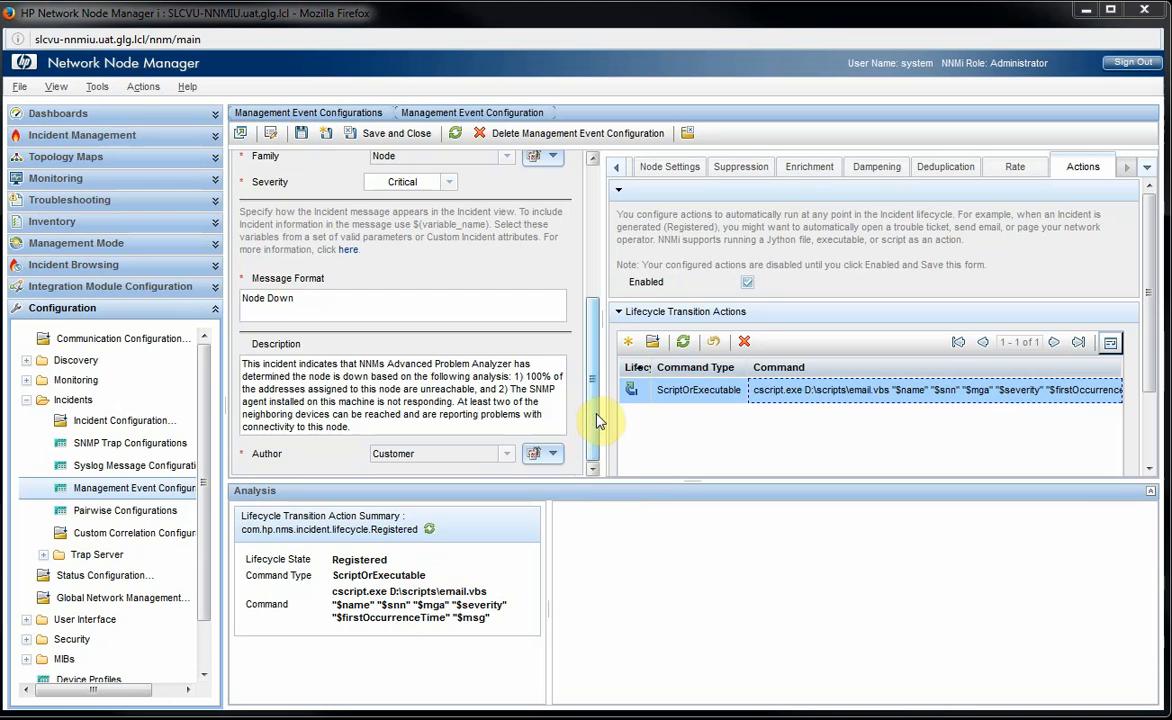
Save and close the NodeDown event configuration with its actions enabled
drag(596, 405, 600, 268)
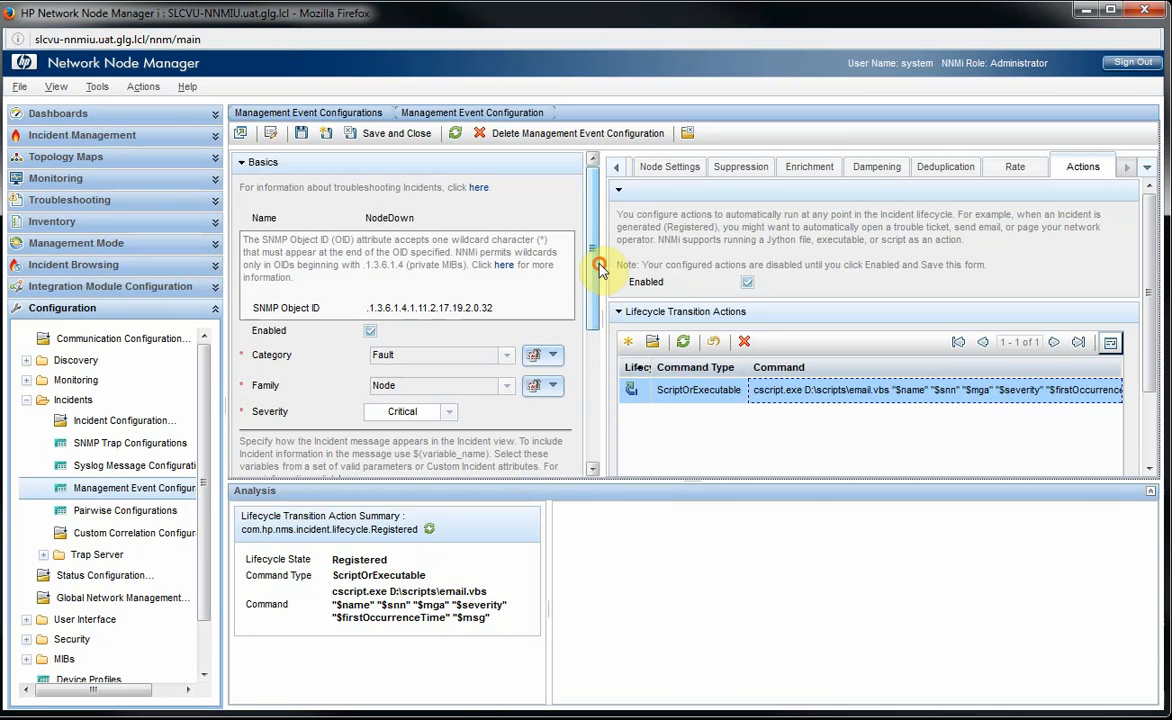
click(748, 285)
click(390, 145)
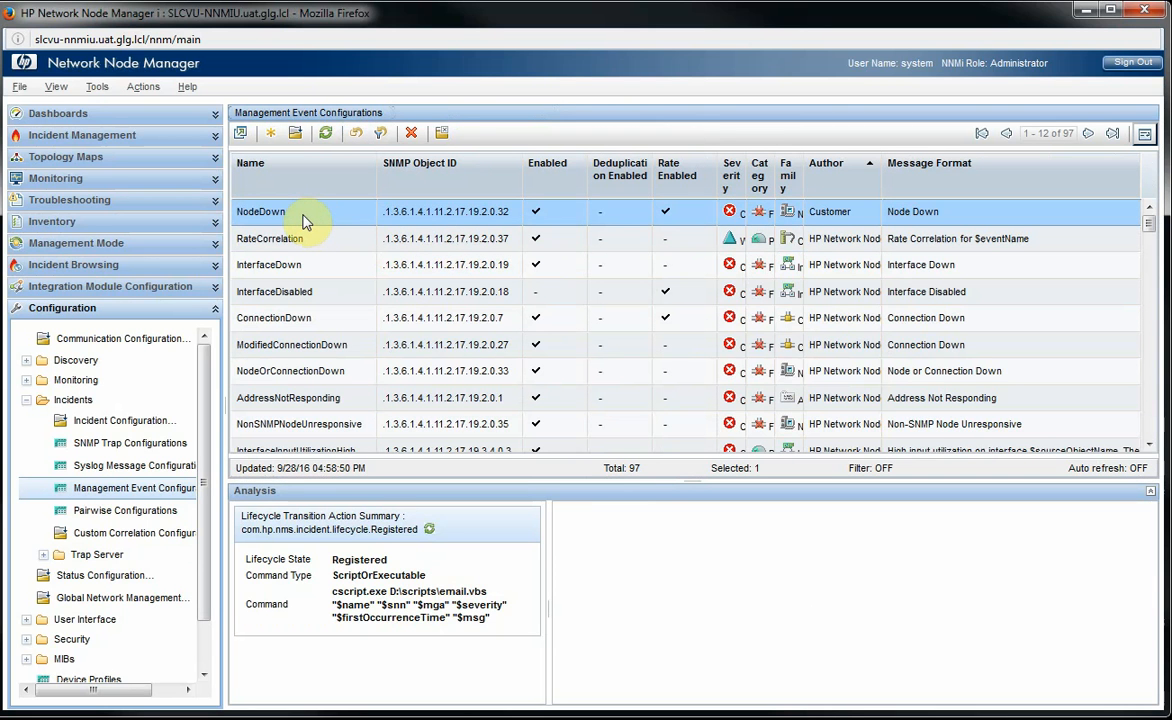
Switch to the server's D:\scripts folder and open email.vbs for editing in Notepad
click(1086, 11)
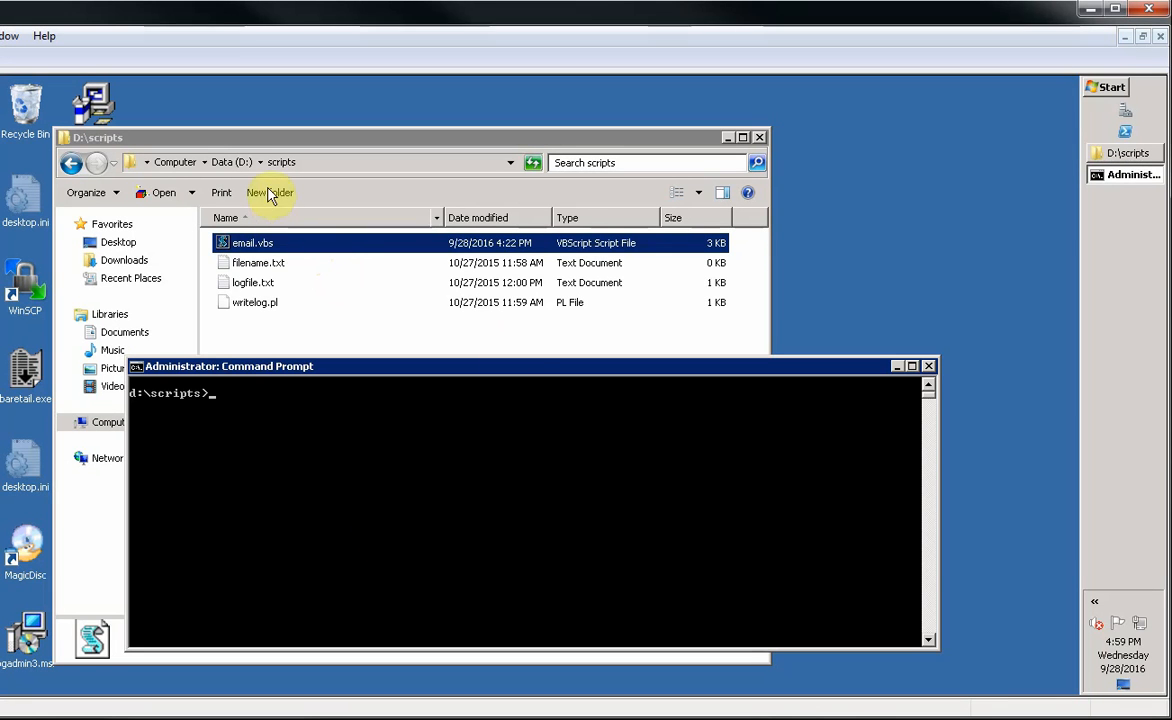
click(310, 166)
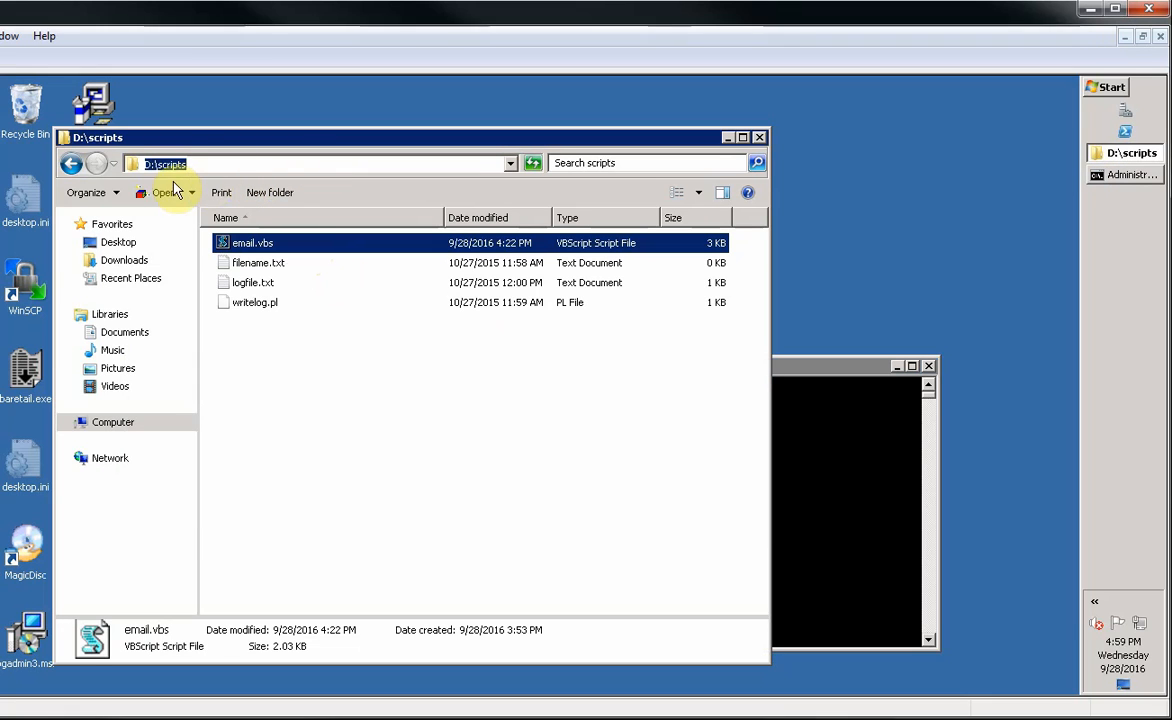
click(214, 166)
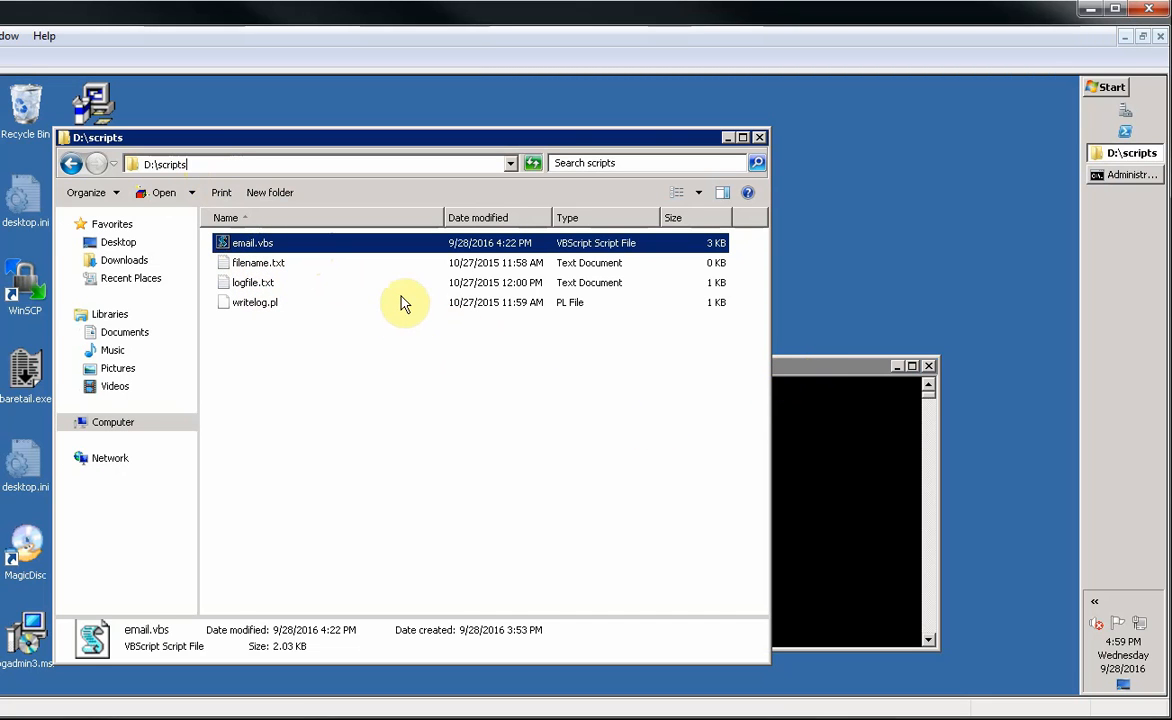
right_click(327, 247)
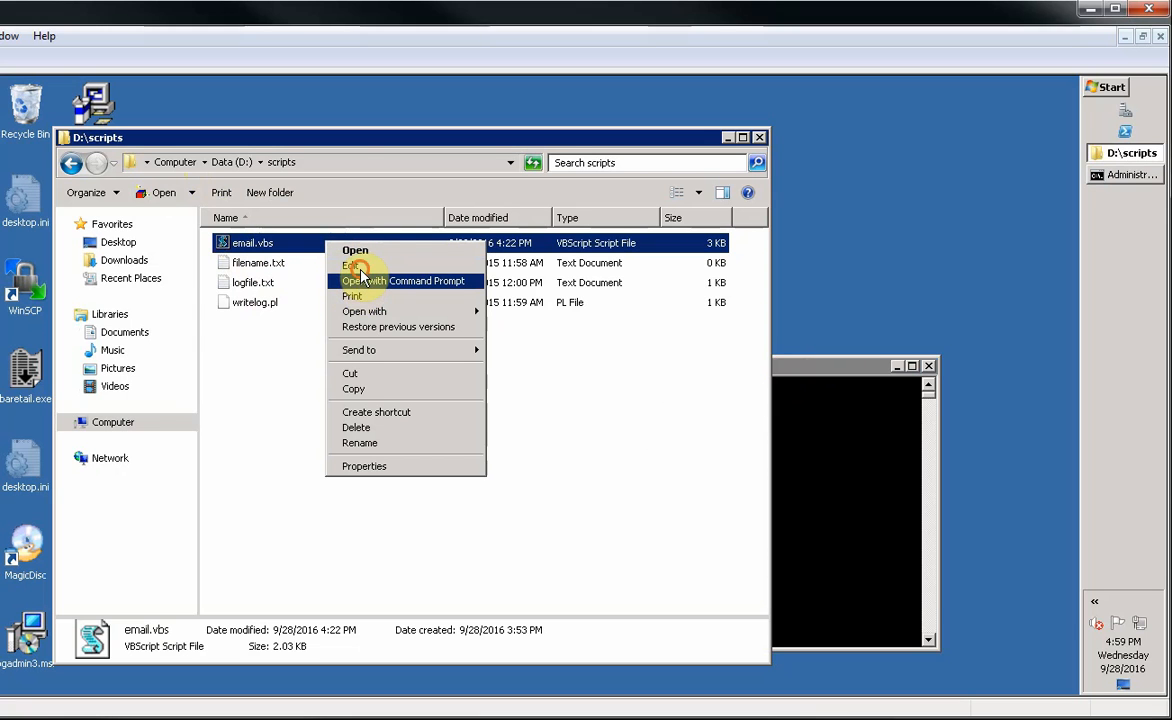
click(352, 265)
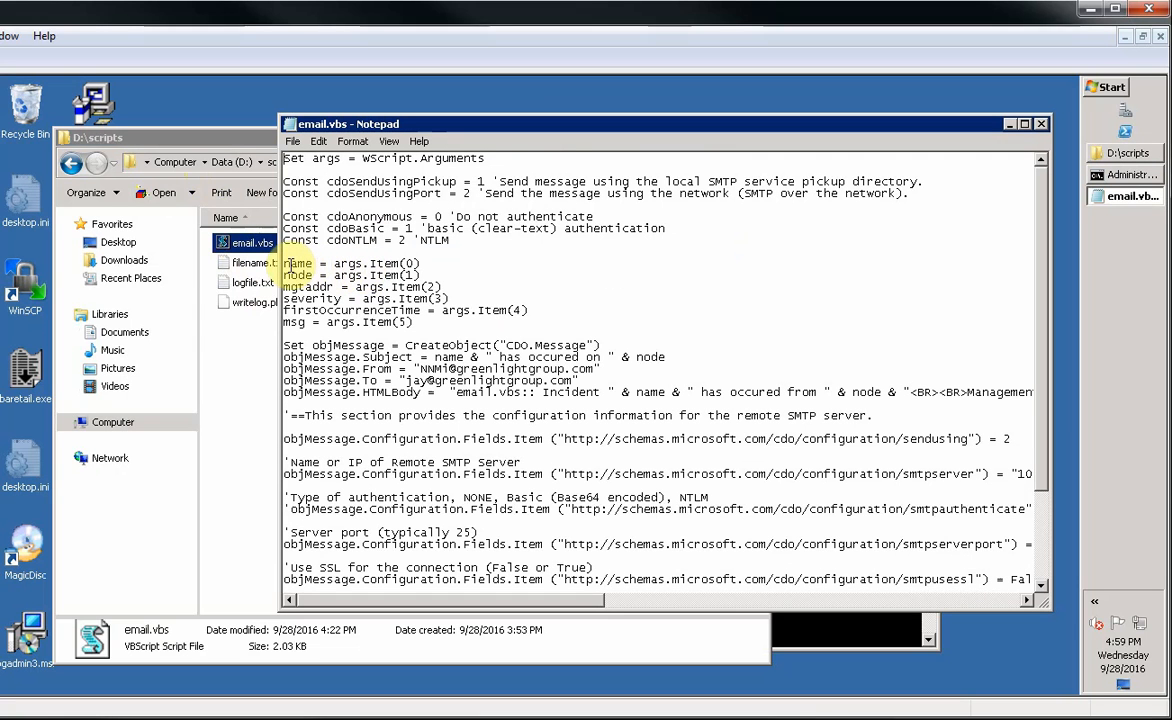
Select the argument assignment lines from name to msg in email.vbs to review them
drag(290, 263, 432, 322)
click(341, 275)
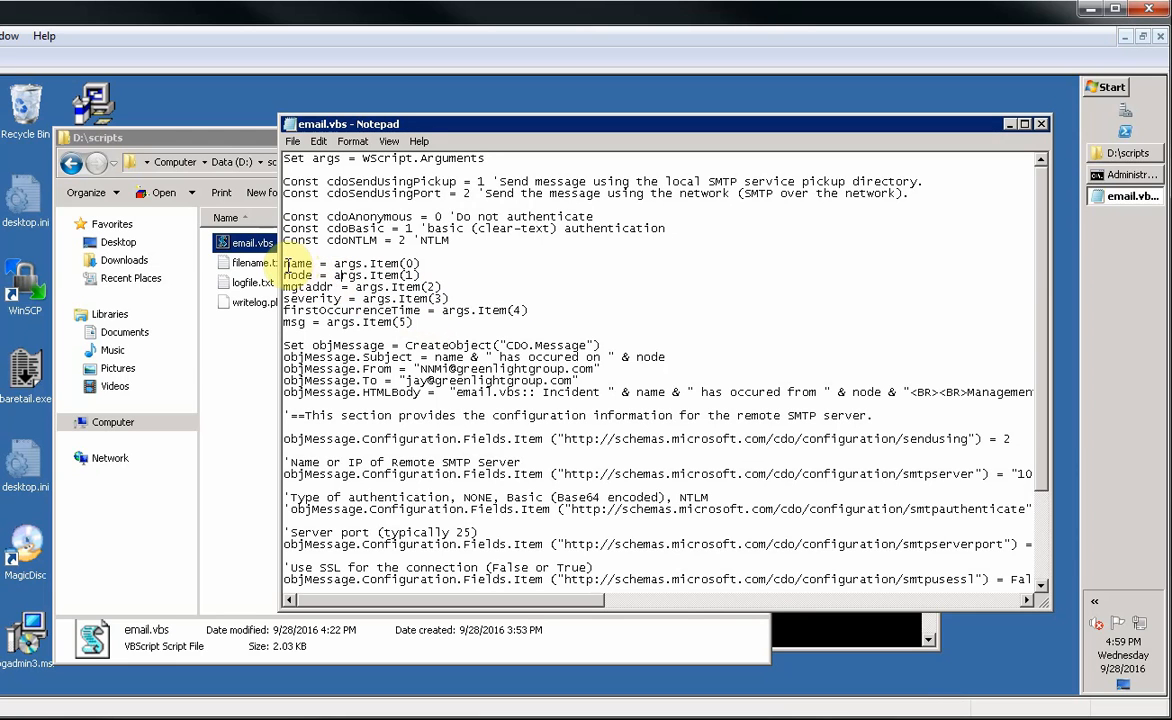
drag(283, 263, 424, 326)
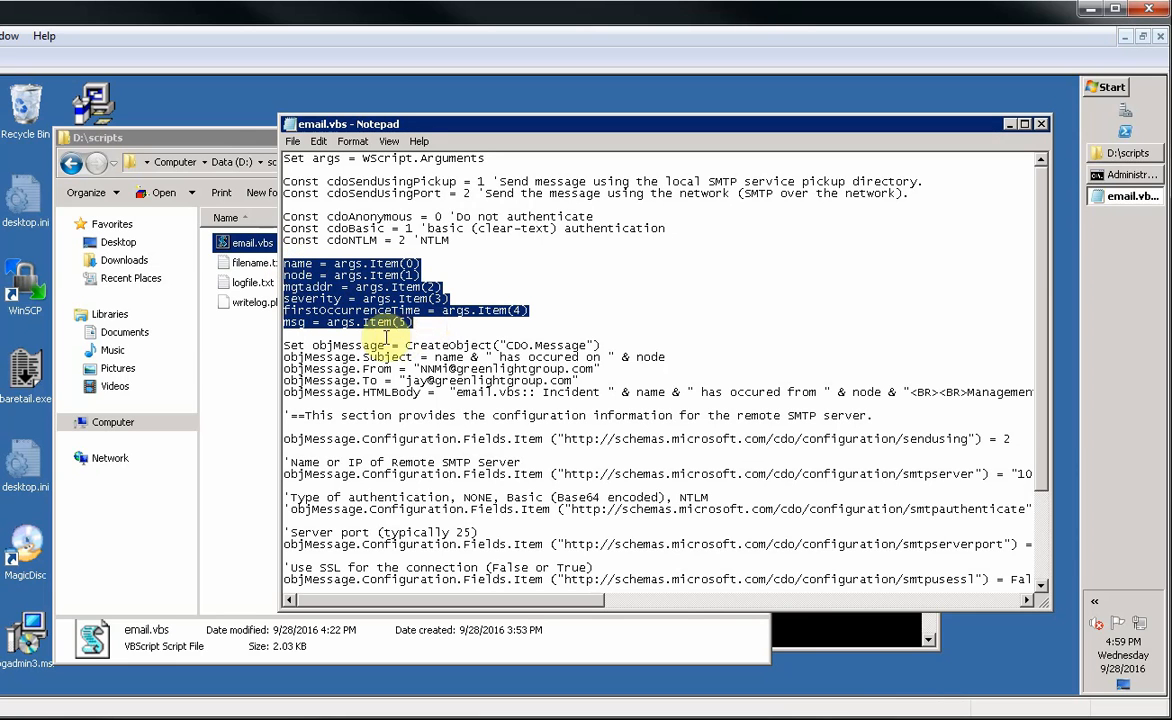
Run cscript email.vbs NodeDown 10.20.1.16 10.20.1.16 critical rightnow "the node is down" in the Command Prompt
click(848, 636)
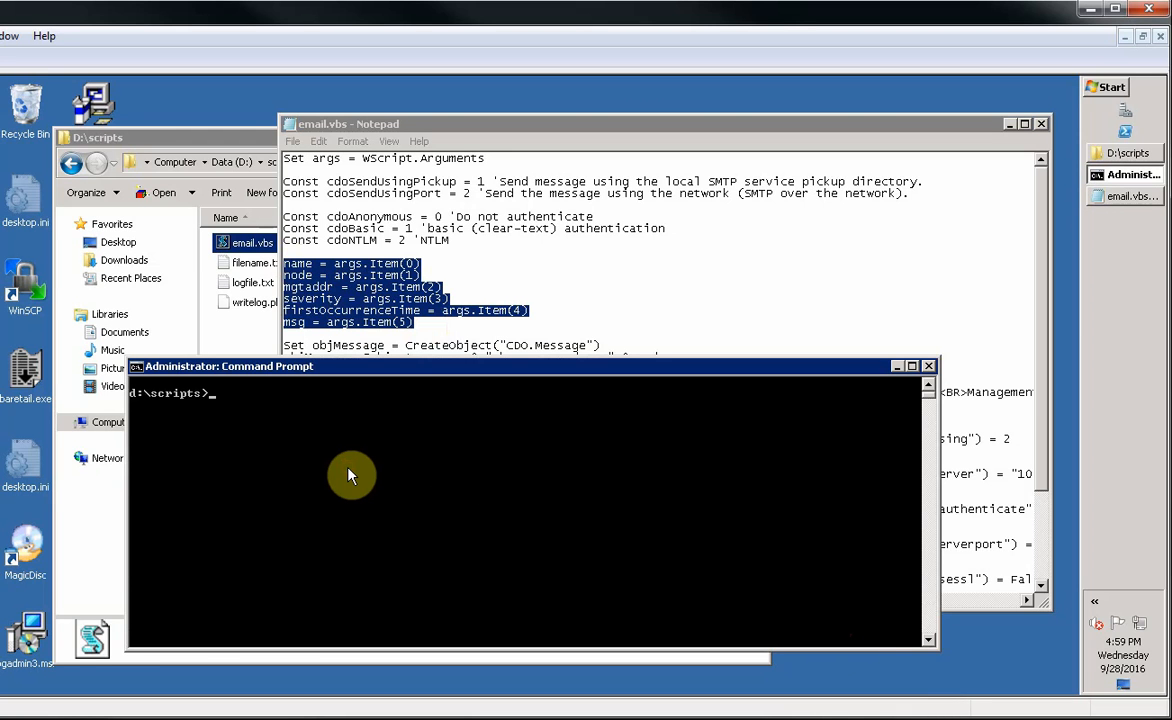
text(cscript email.vbs NodeDown)
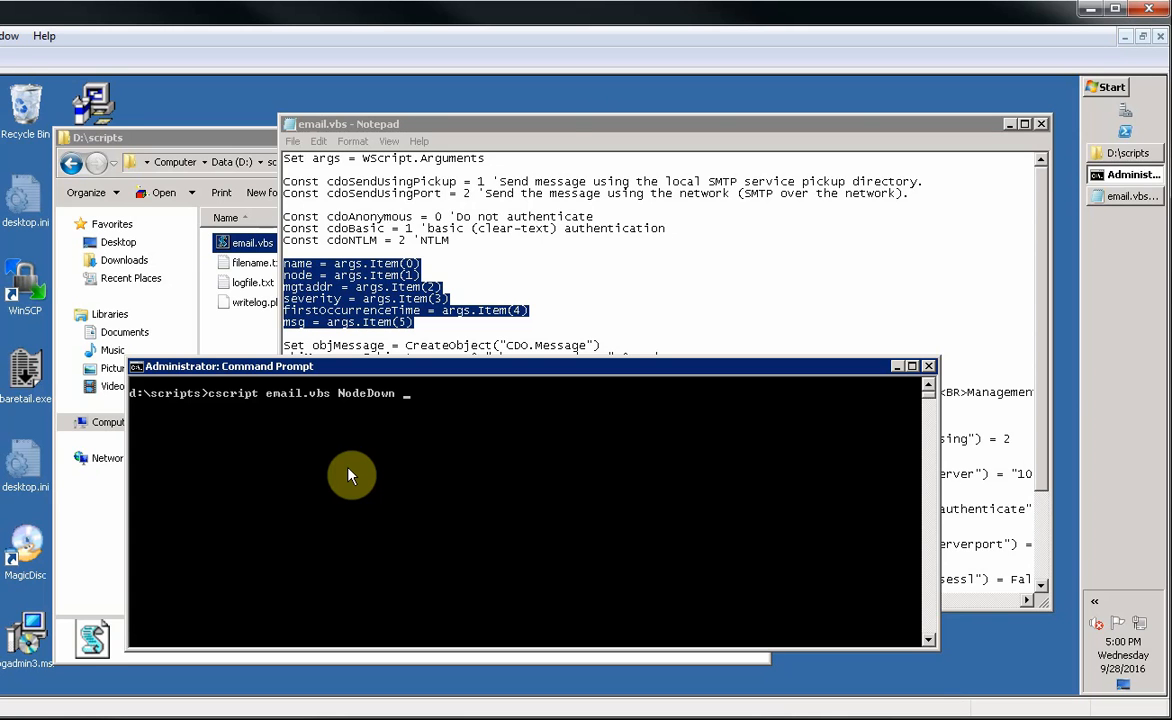
text(10.)
text(20.1.16)
text(10.20.1.16)
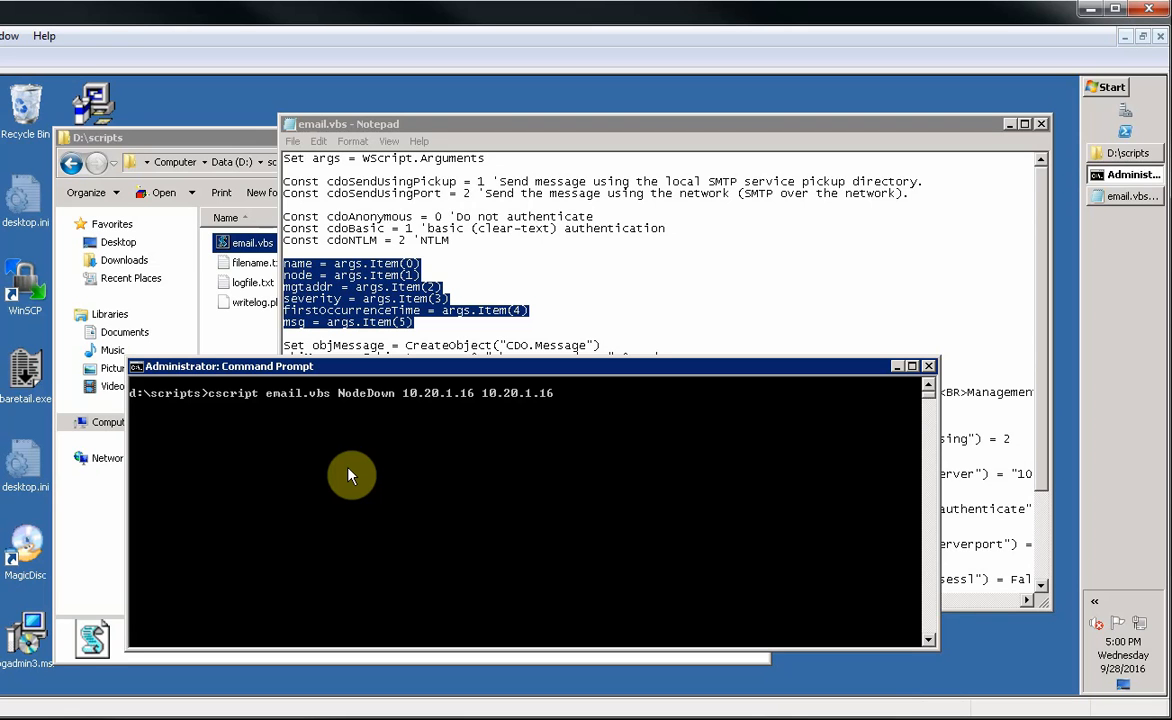
text( ciitical rightnow)
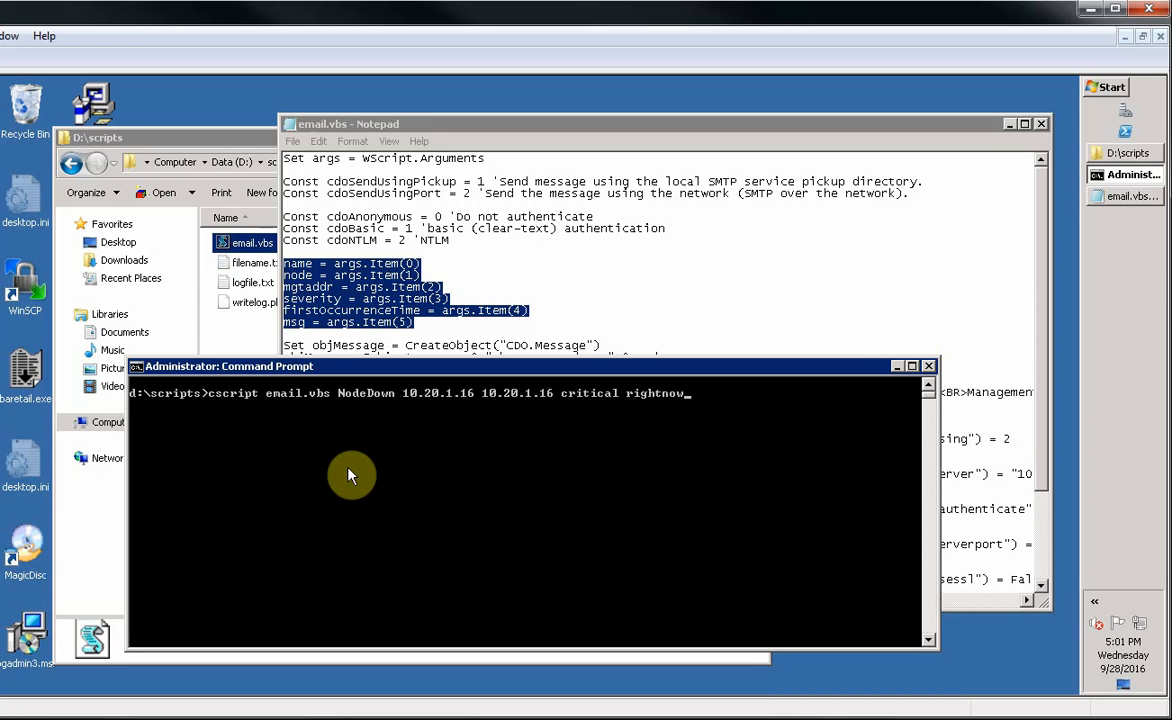
text("the node is down)
key(Return)
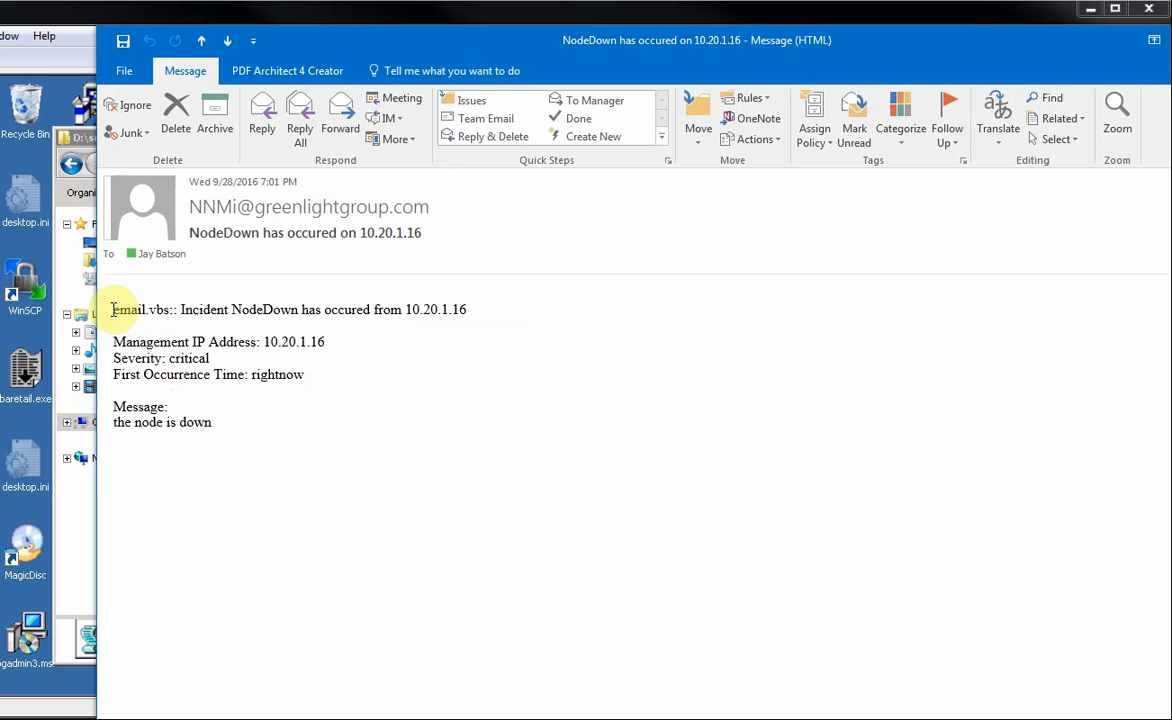
Check the incident, management IP address, severity, occurrence time and message in the received Outlook email, and return to the URL slide
drag(117, 310, 350, 310)
click(350, 310)
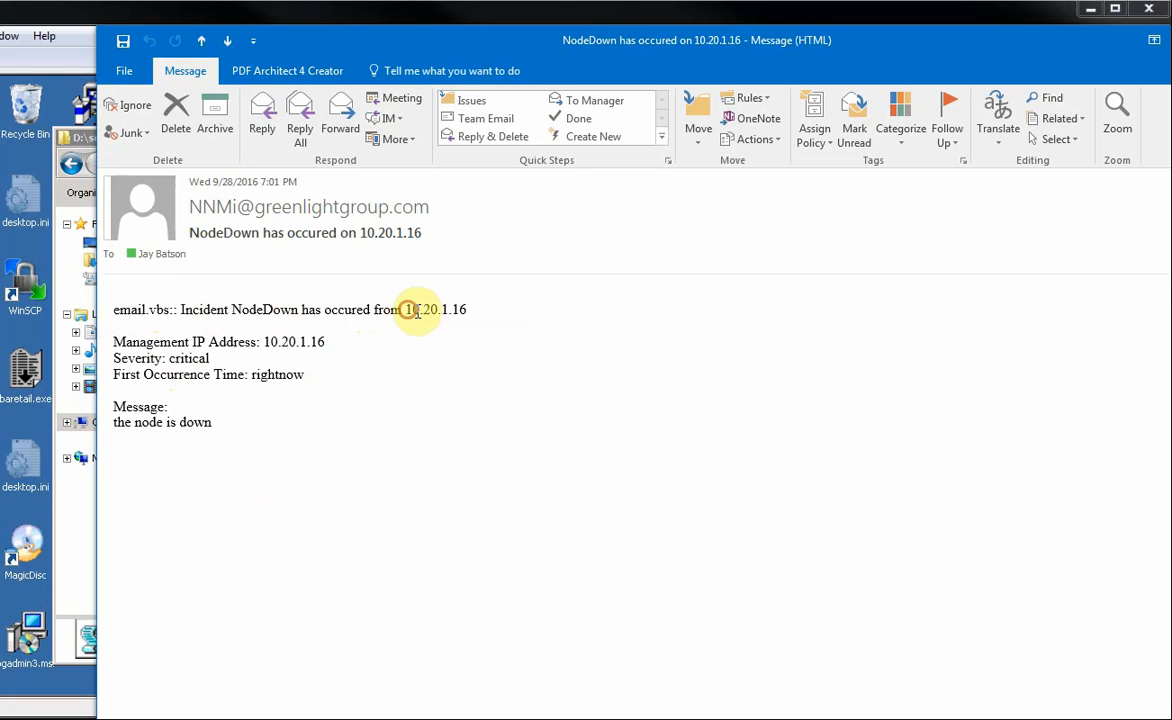
double_click(412, 310)
drag(209, 342, 345, 337)
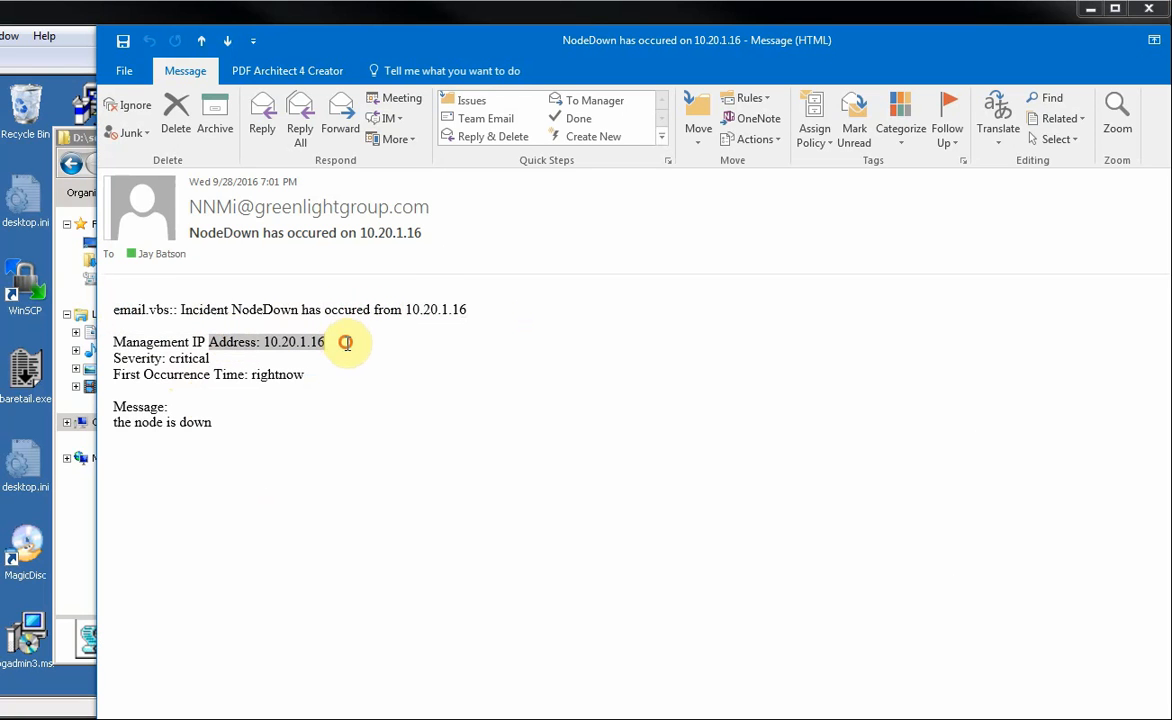
drag(164, 358, 304, 374)
drag(114, 422, 263, 457)
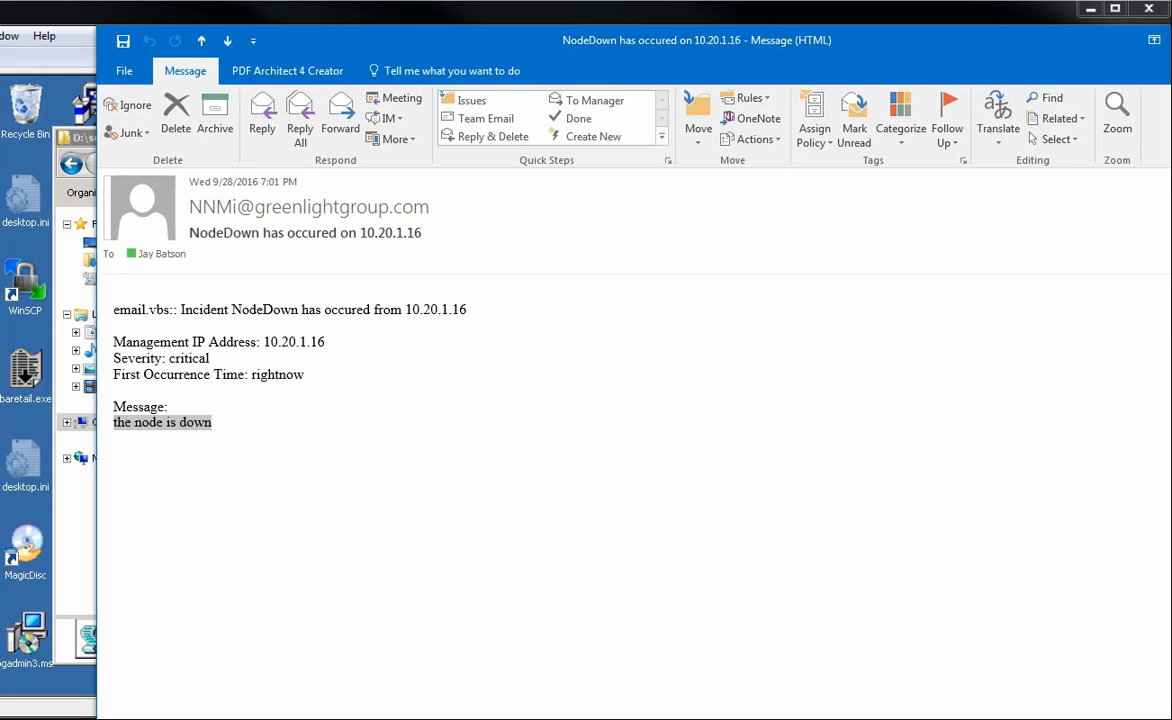
click(1171, 40)
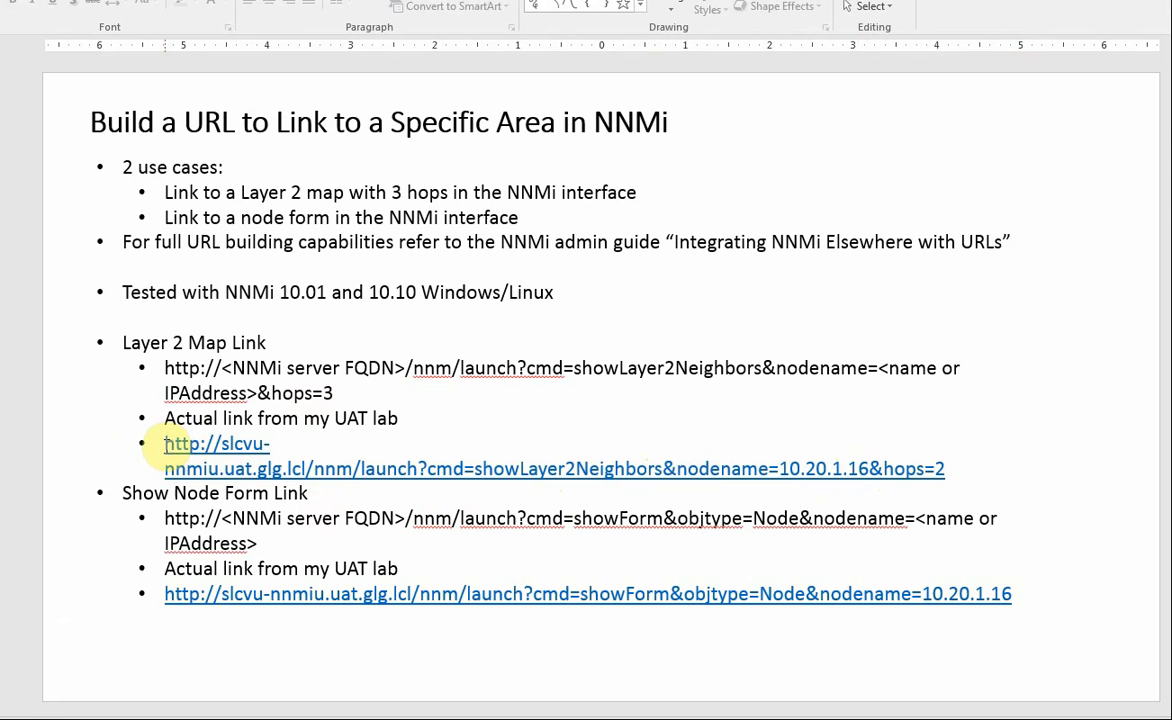
Copy the actual Layer 2 map link for 10.20.1.16 from the slide into a blank Notepad document, followed by blank lines
drag(165, 443, 883, 473)
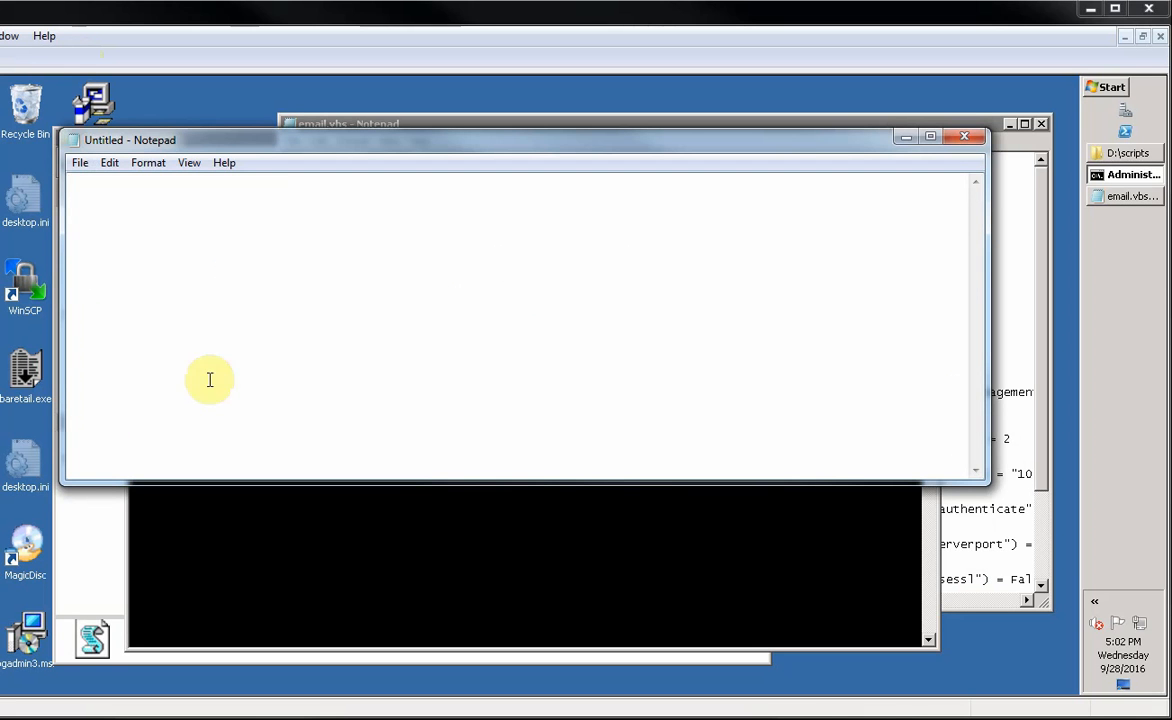
text(http://slcvu-nnmiu.uat.glg.lcl/nnm/launch? cmd=showLayer2Neighbors&nodename=10.20.1.16&hops=2)
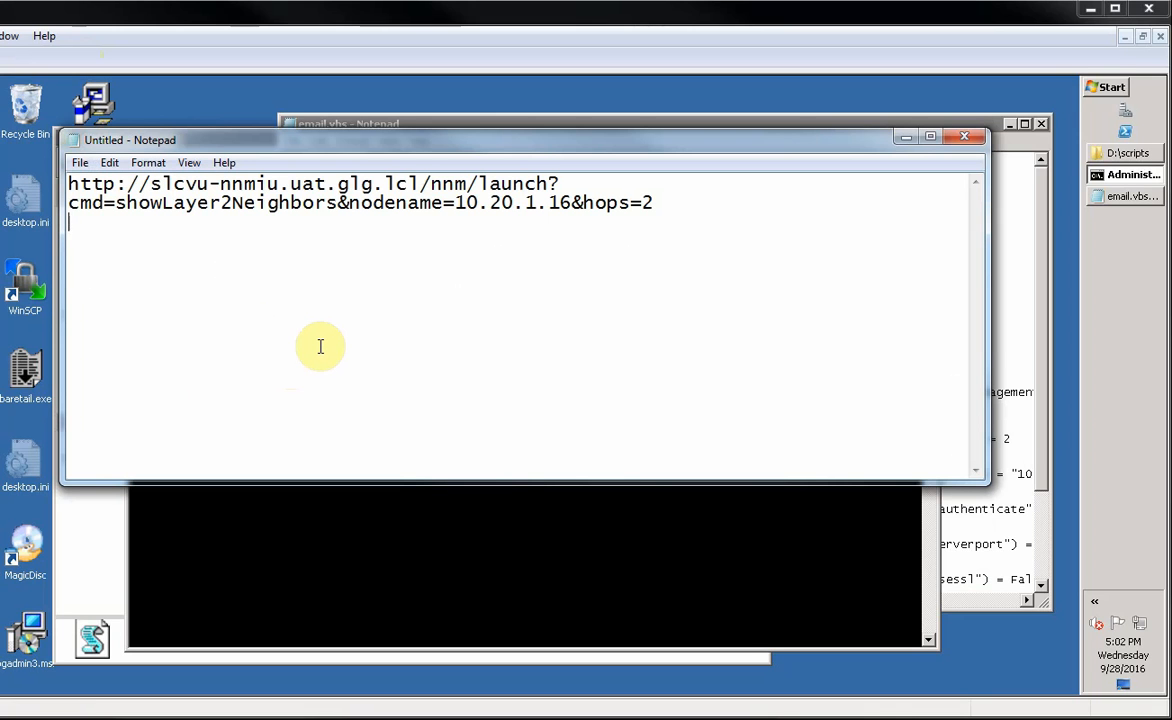
key(Return)
key(Return)
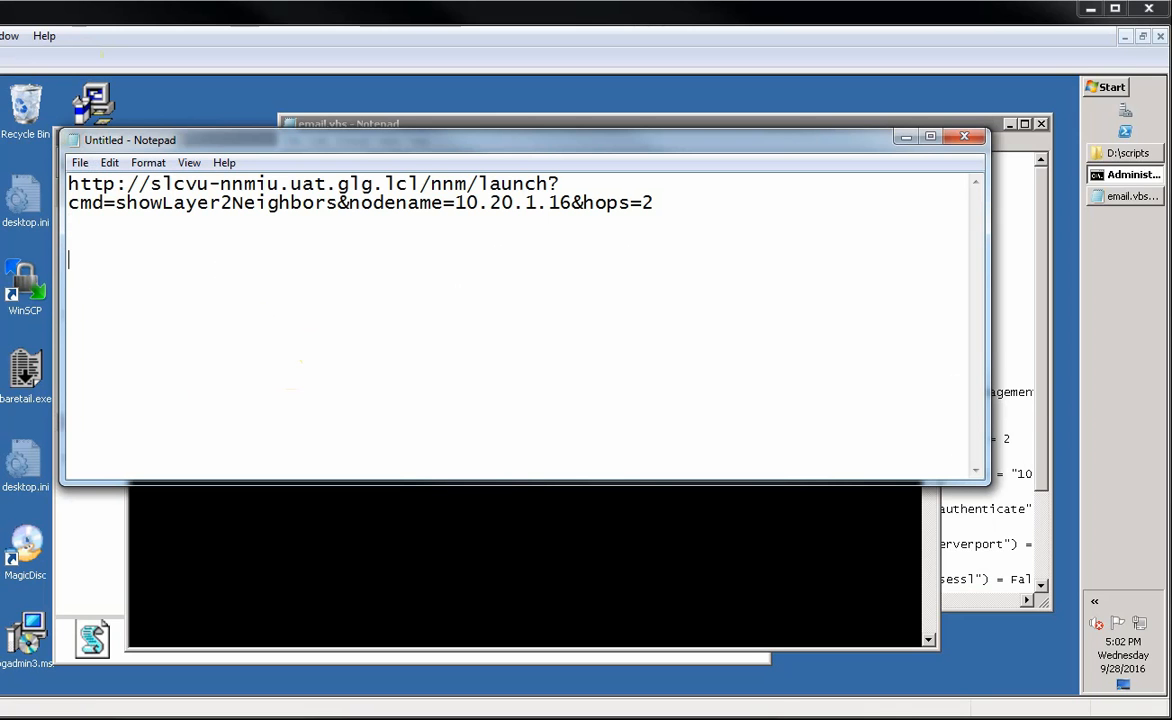
Copy the whole objMessage.HTMLBody line from email.vbs into the untitled Notepad document below the Layer 2 link
click(1046, 383)
click(880, 392)
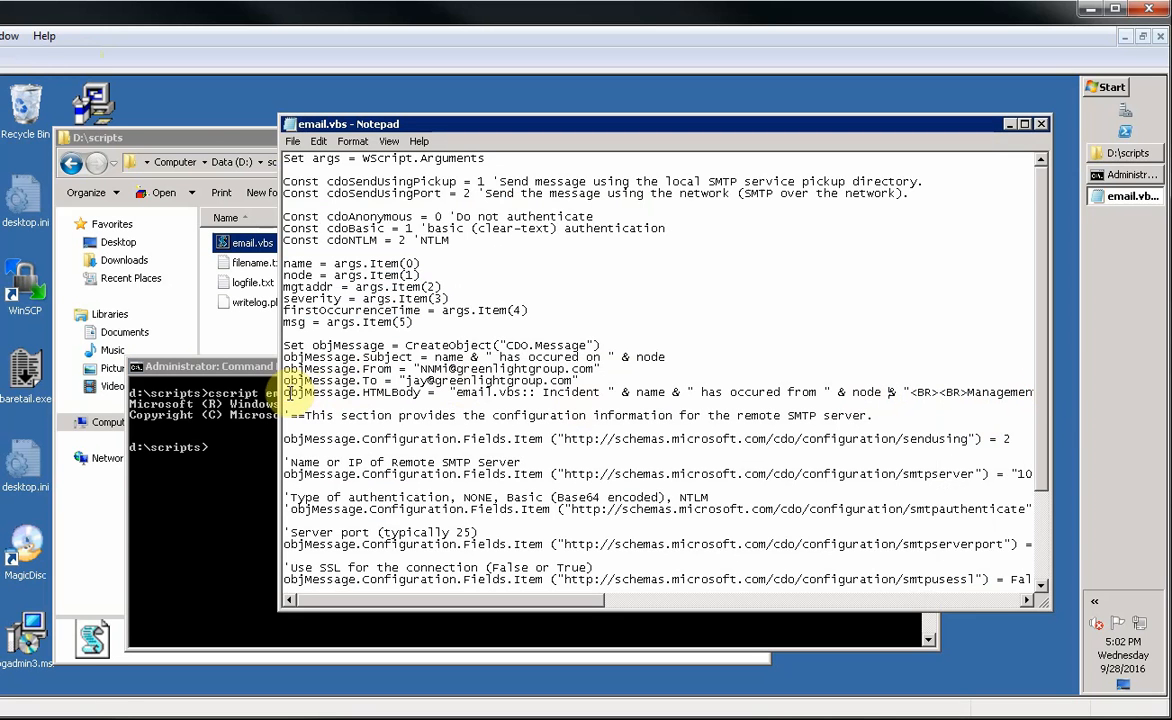
drag(284, 392, 452, 394)
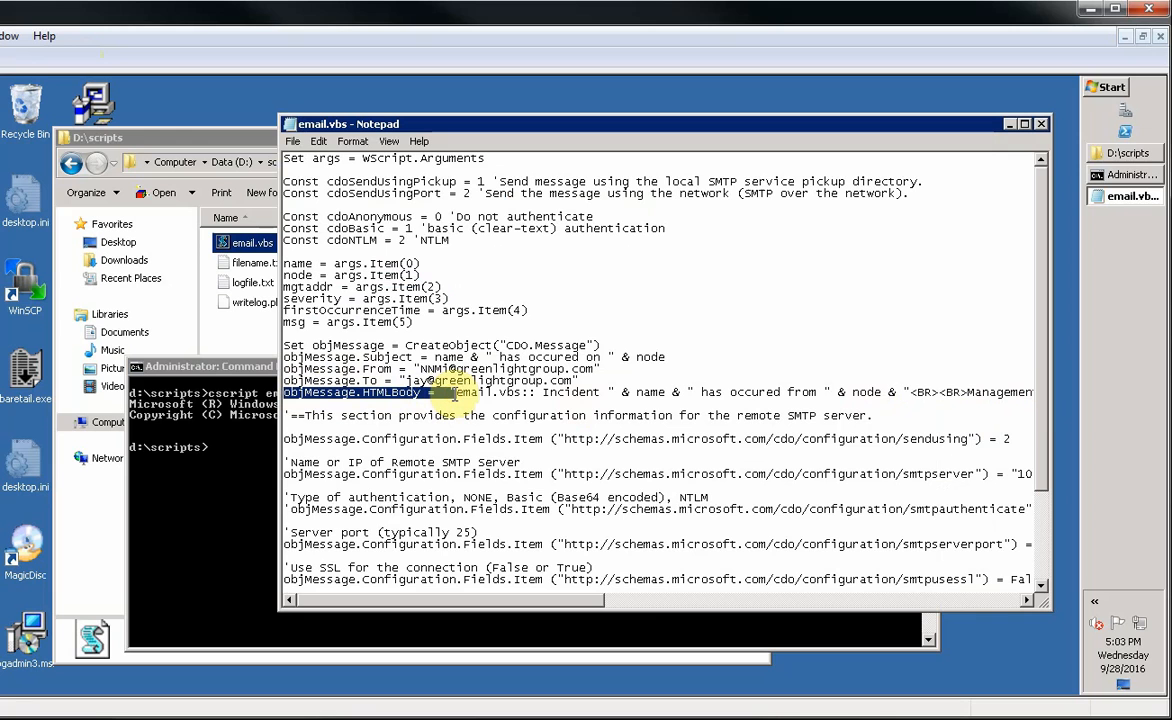
key(shift+End)
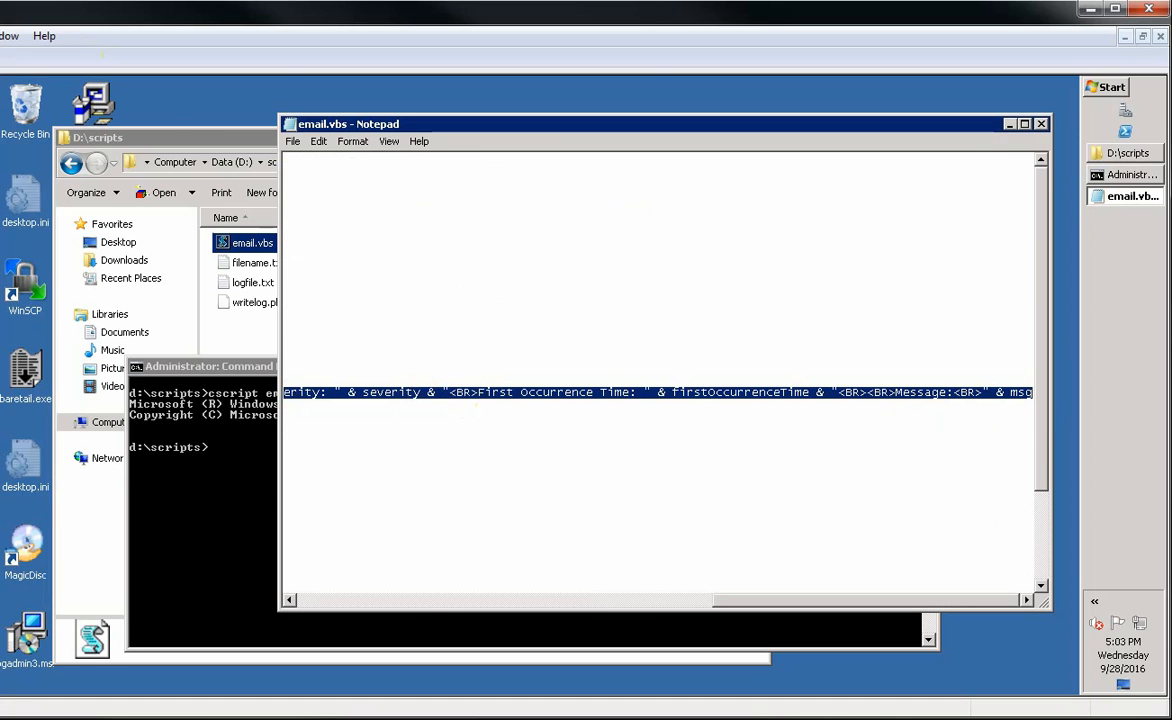
key(alt+Tab)
click(222, 335)
text(objMessage.HTMLBody =  "email.vbs:: Incident " & name & " has occured from " & node & "<BR><BR>Management IP Address: " & mgtaddr & "<BR>Severity: " & severity & "<BR>First Occurrence Time: " & firstOccurrenceTime & "<BR><BR>Message:<BR>" & msg)
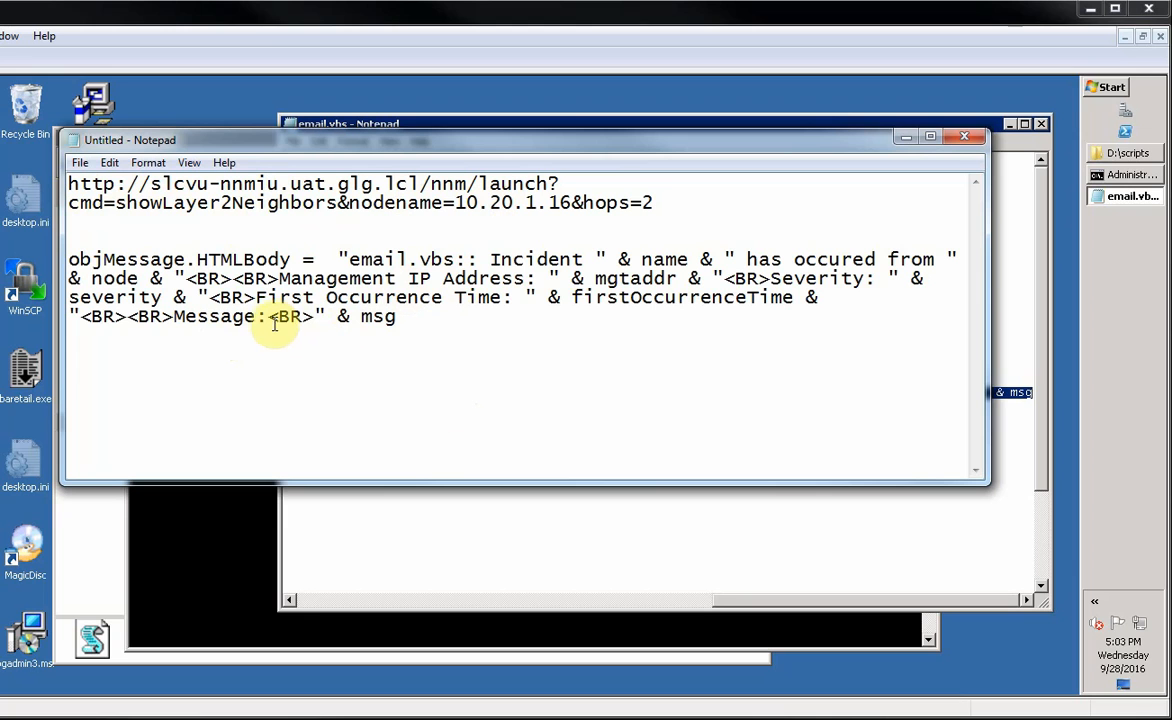
Examine the HTMLBody line's text, variables and <BR> tags, and compare its line breaks with the received Outlook email
drag(268, 320, 315, 318)
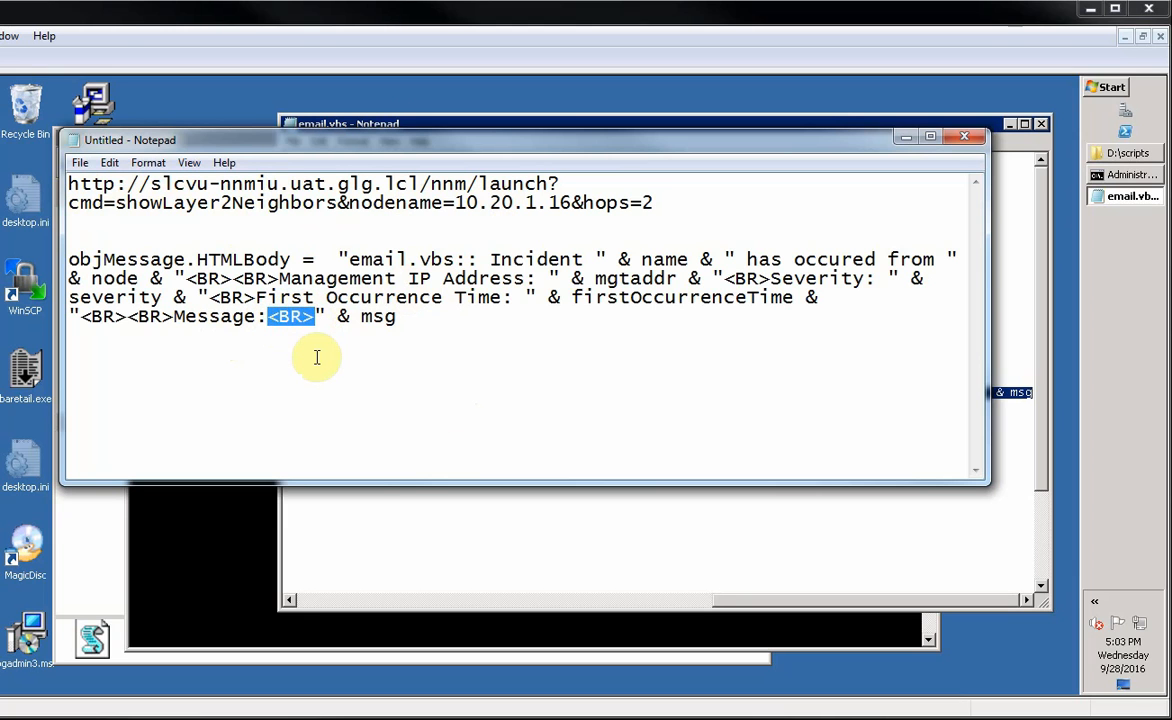
click(396, 317)
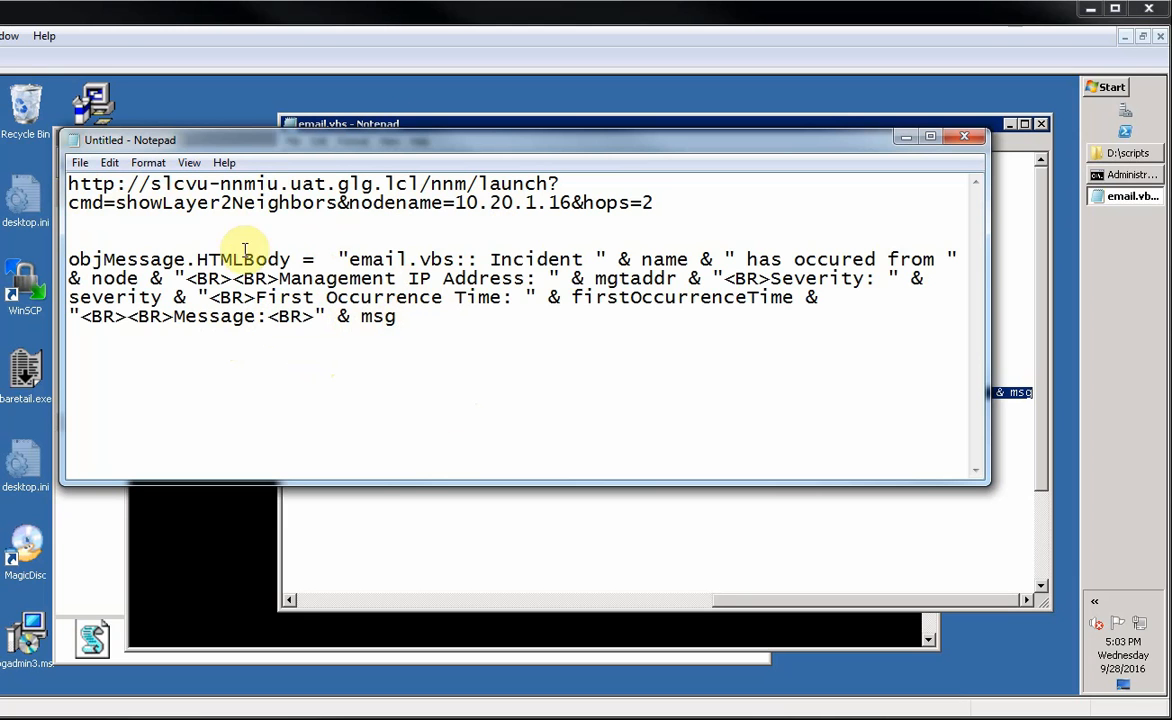
drag(67, 184, 664, 207)
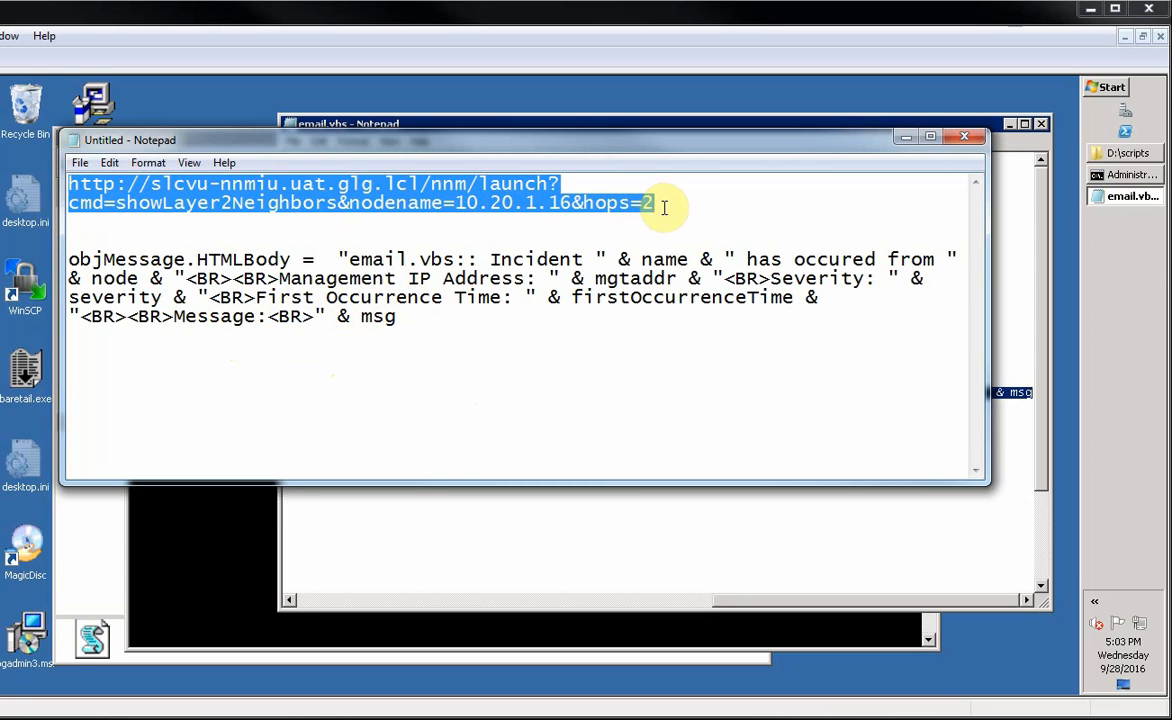
click(436, 313)
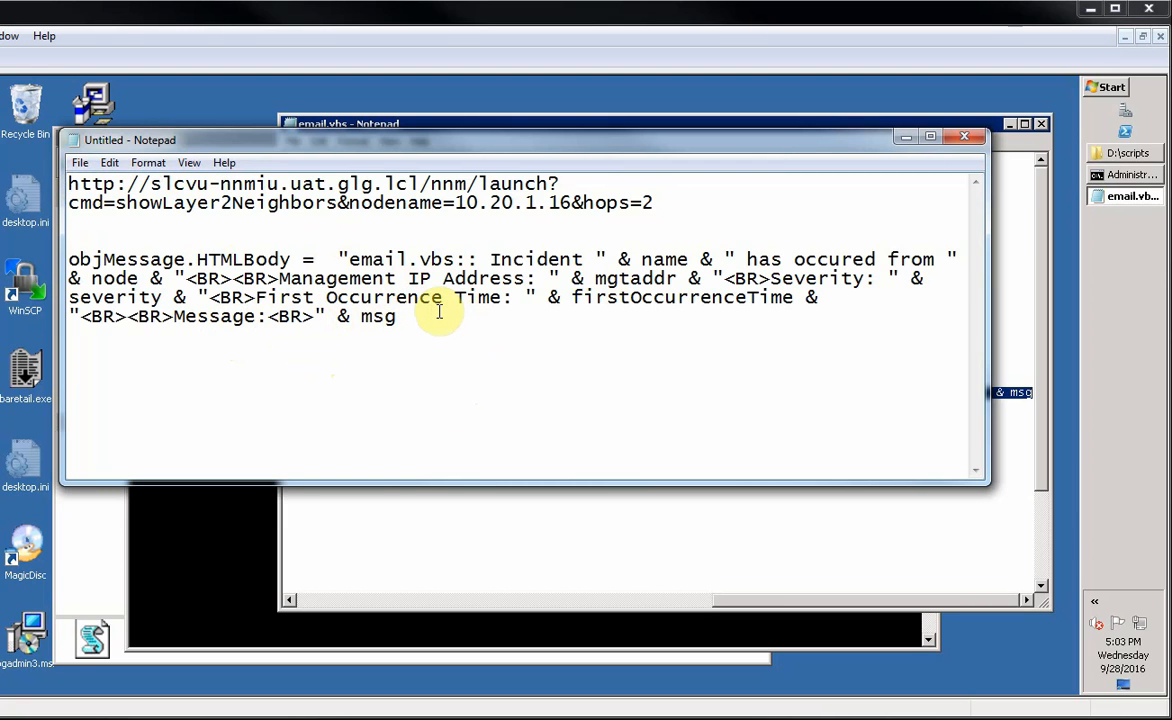
double_click(342, 317)
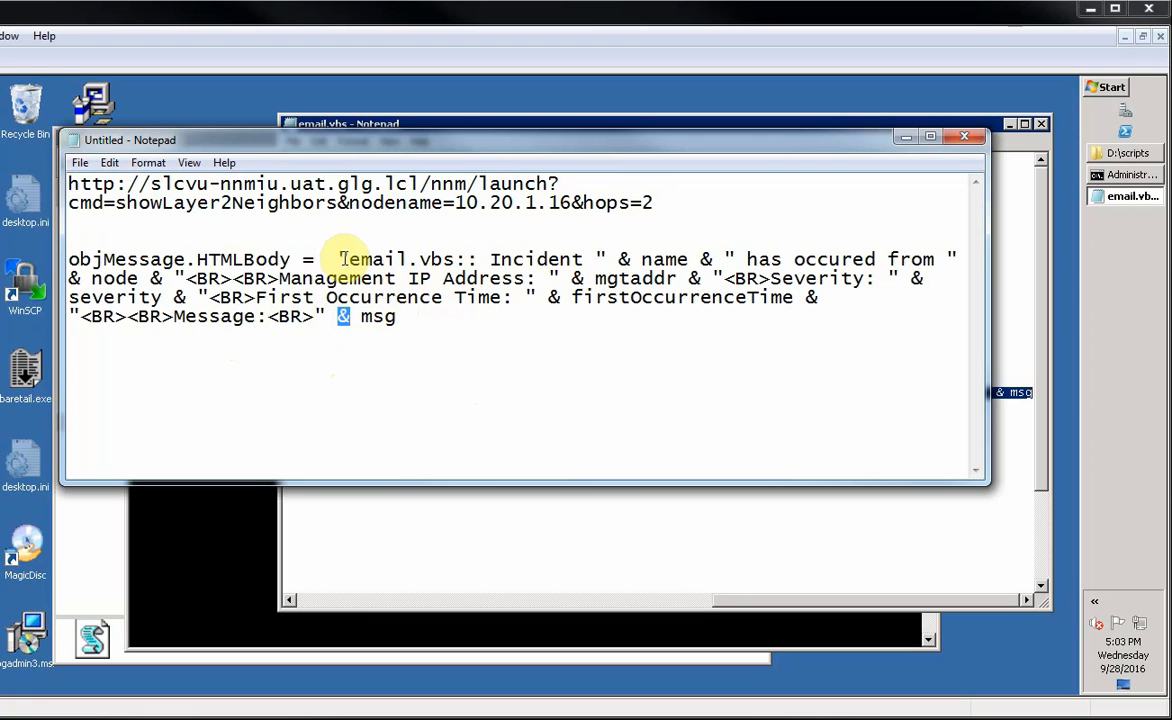
drag(341, 260, 400, 316)
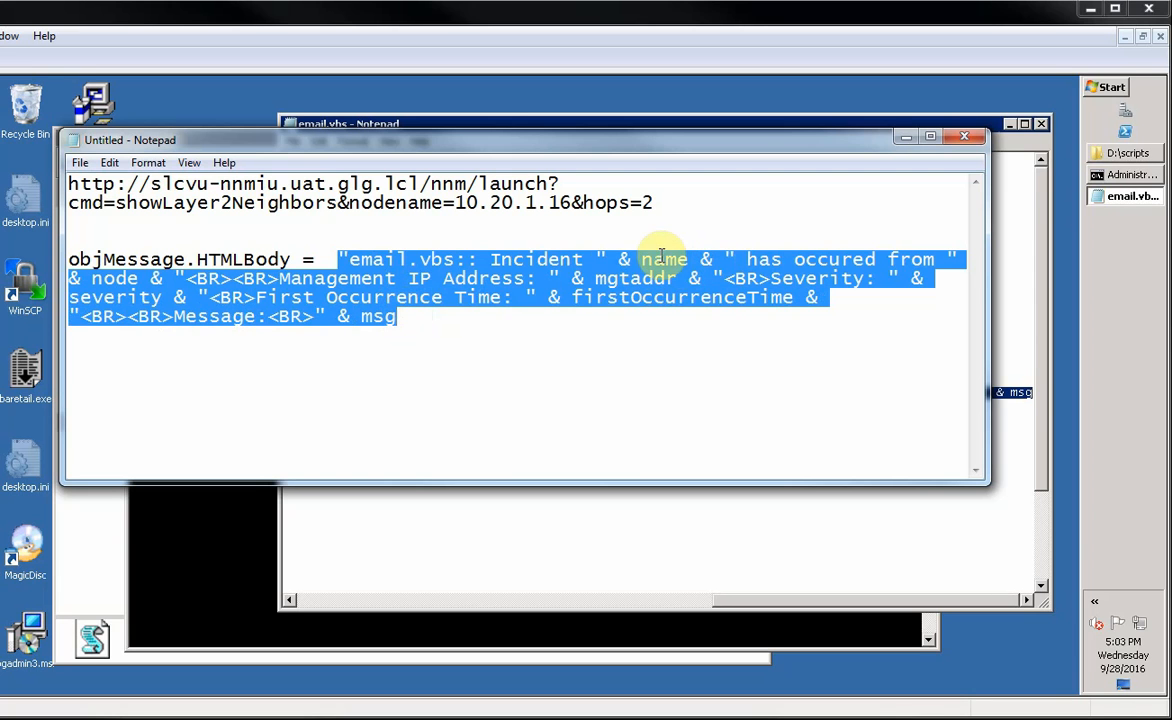
click(232, 283)
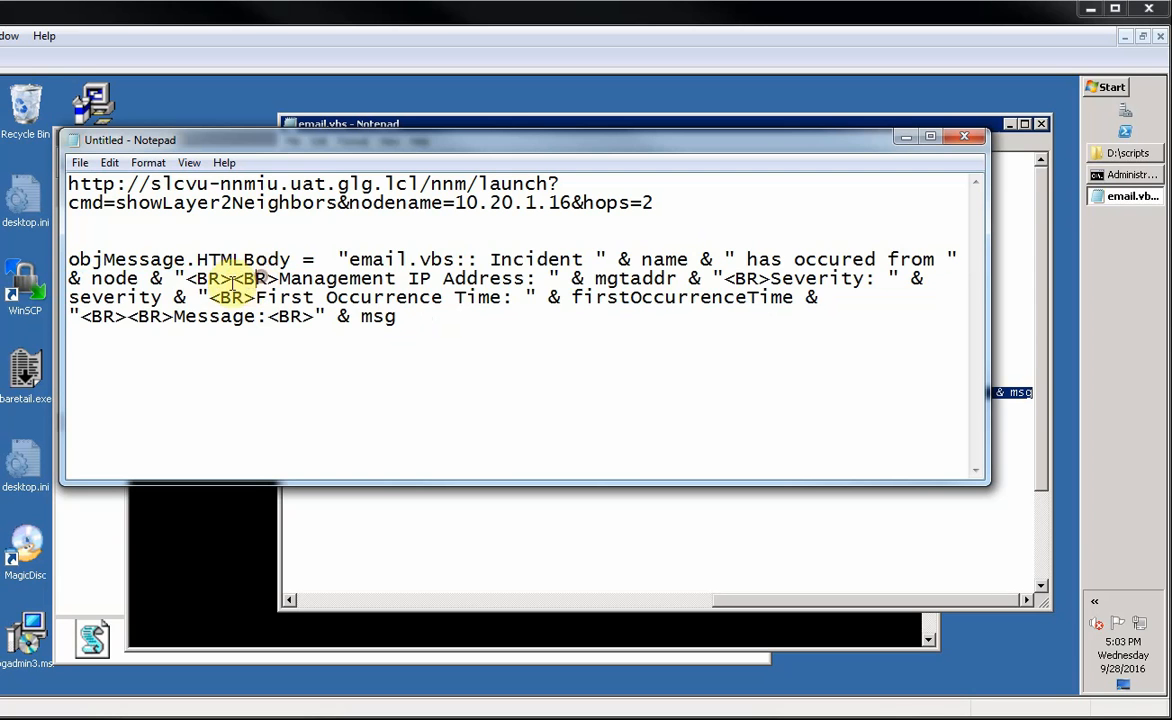
drag(185, 279, 277, 279)
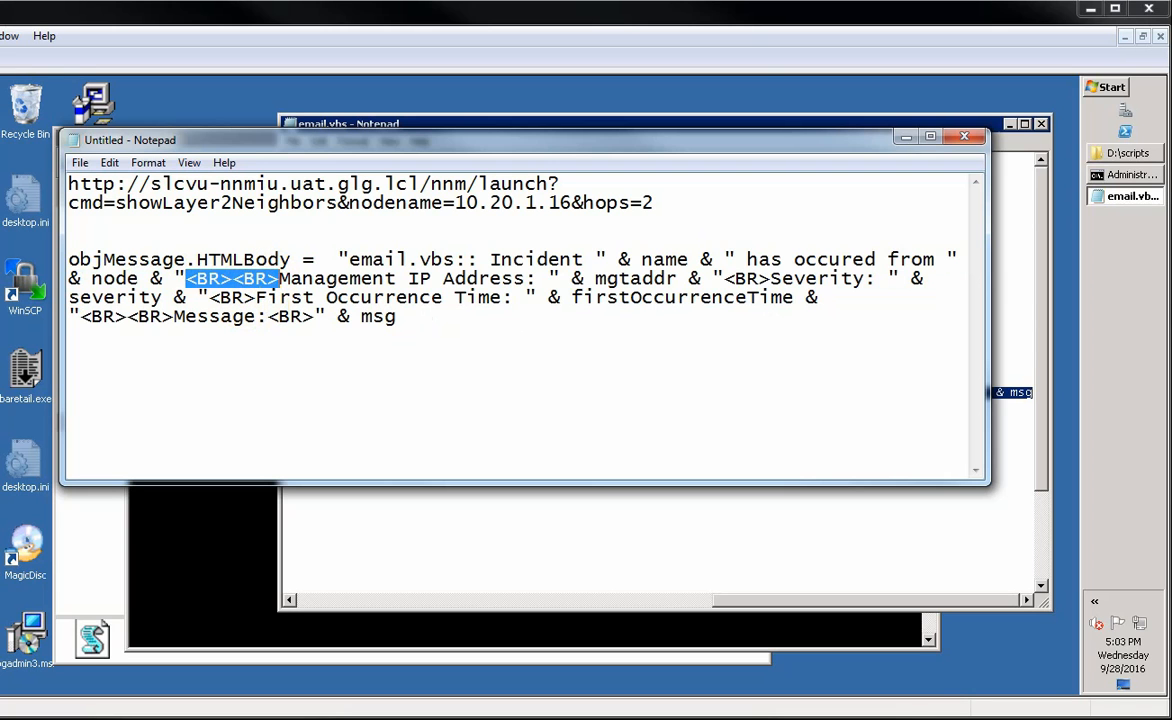
key(alt+Tab)
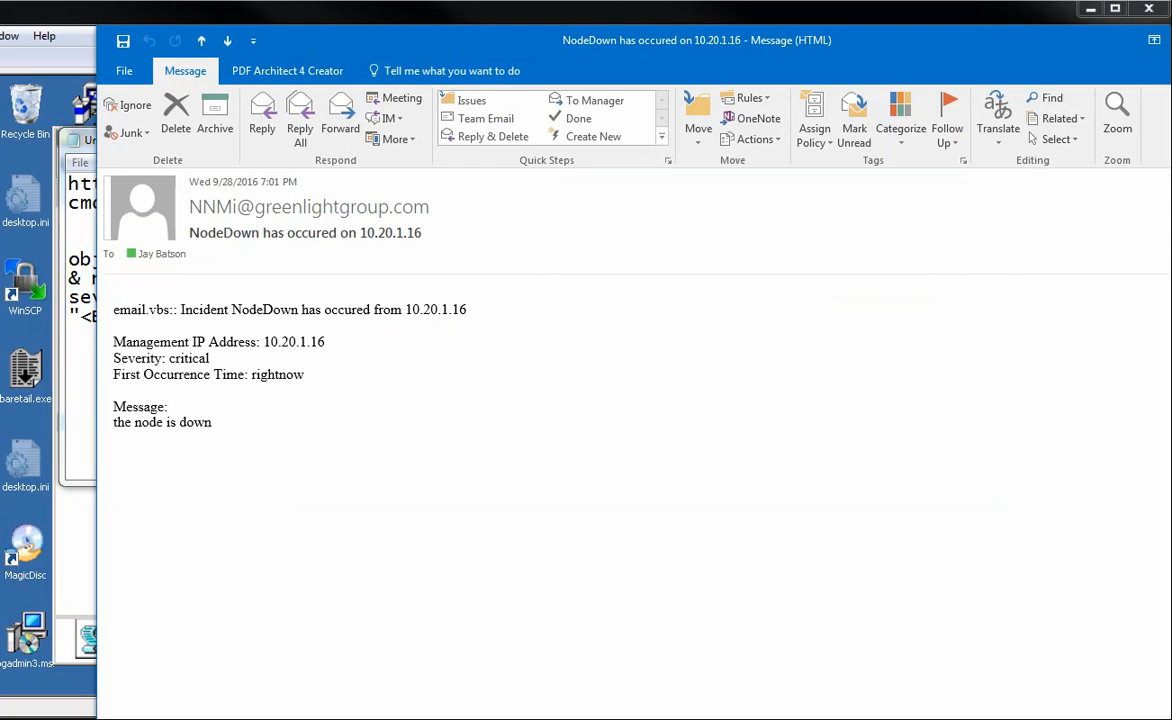
drag(480, 313, 466, 398)
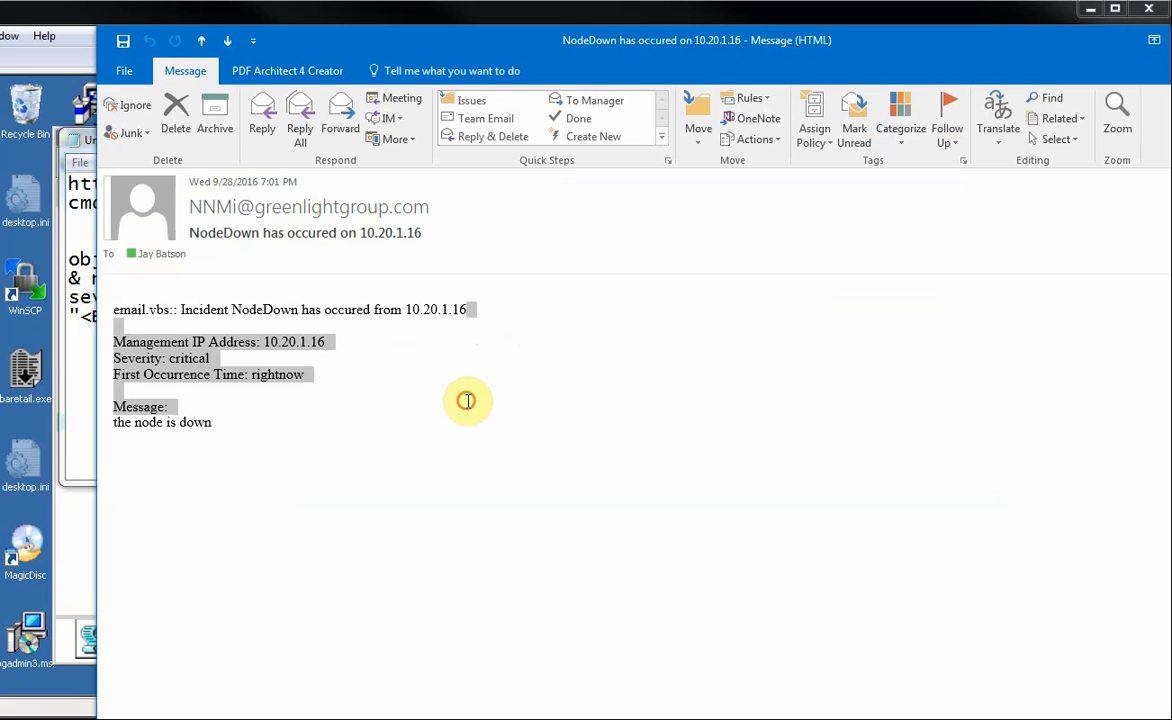
click(466, 408)
key(alt+Tab)
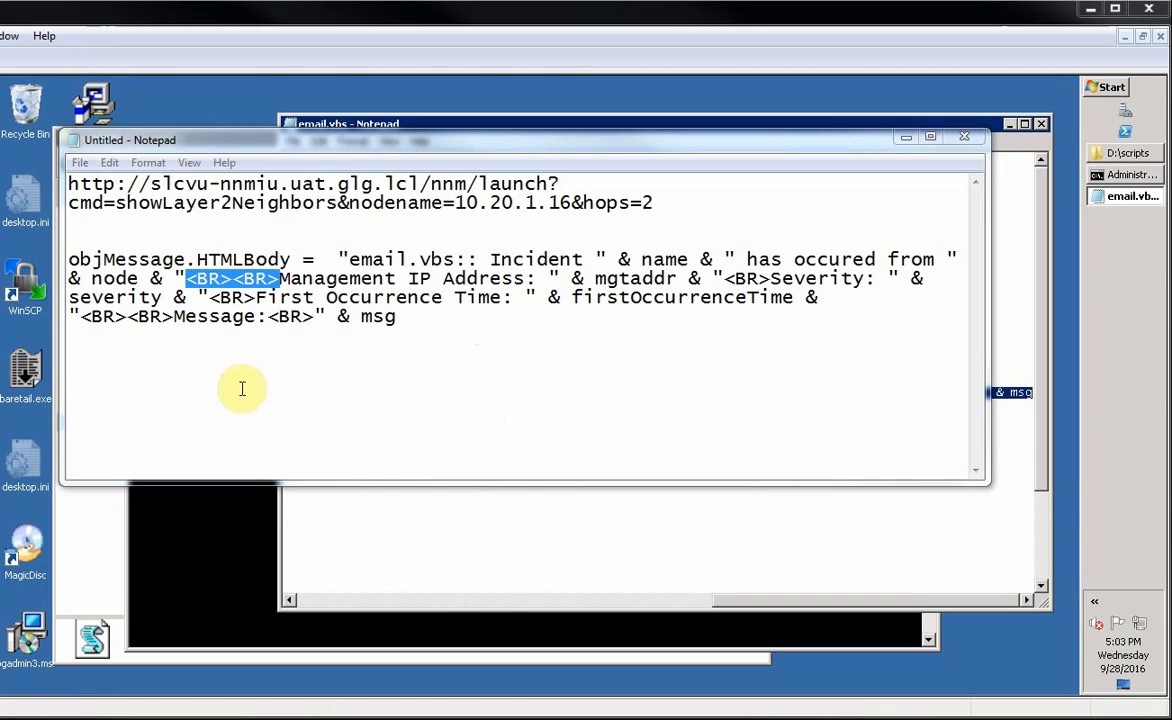
Append & "<BR><BR> and the Layer 2 map URL after msg at the end of the copied HTMLBody line
click(468, 316)
text(&)
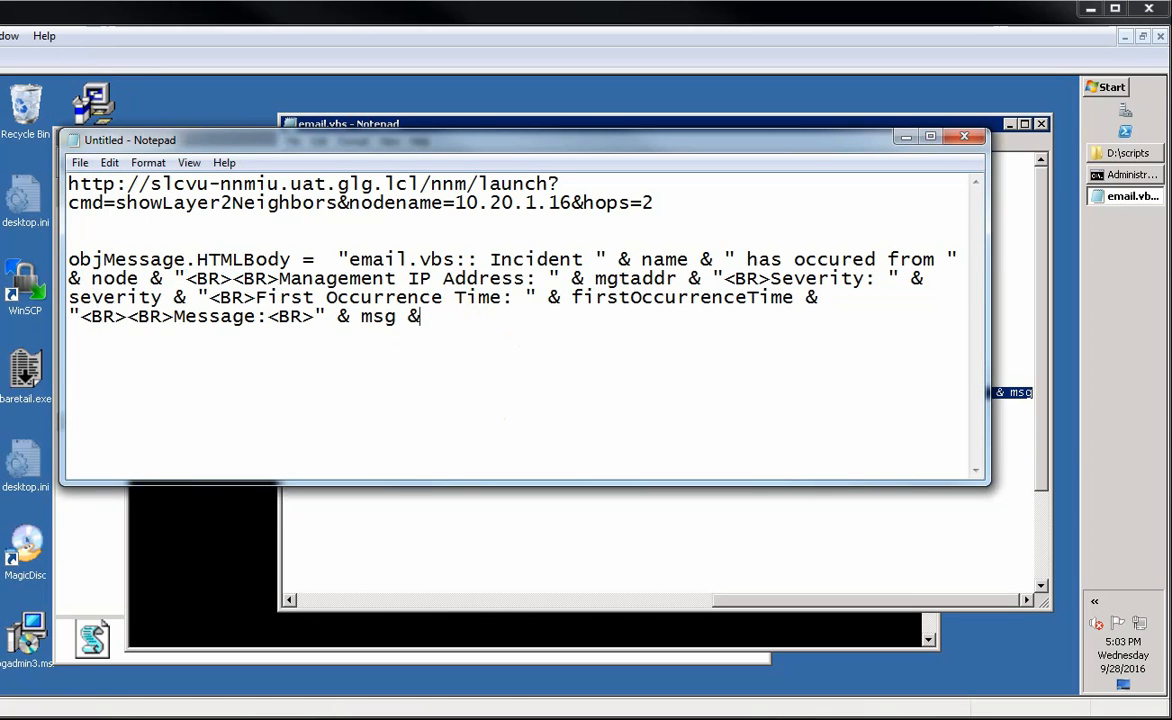
text( "<BR><BR>)
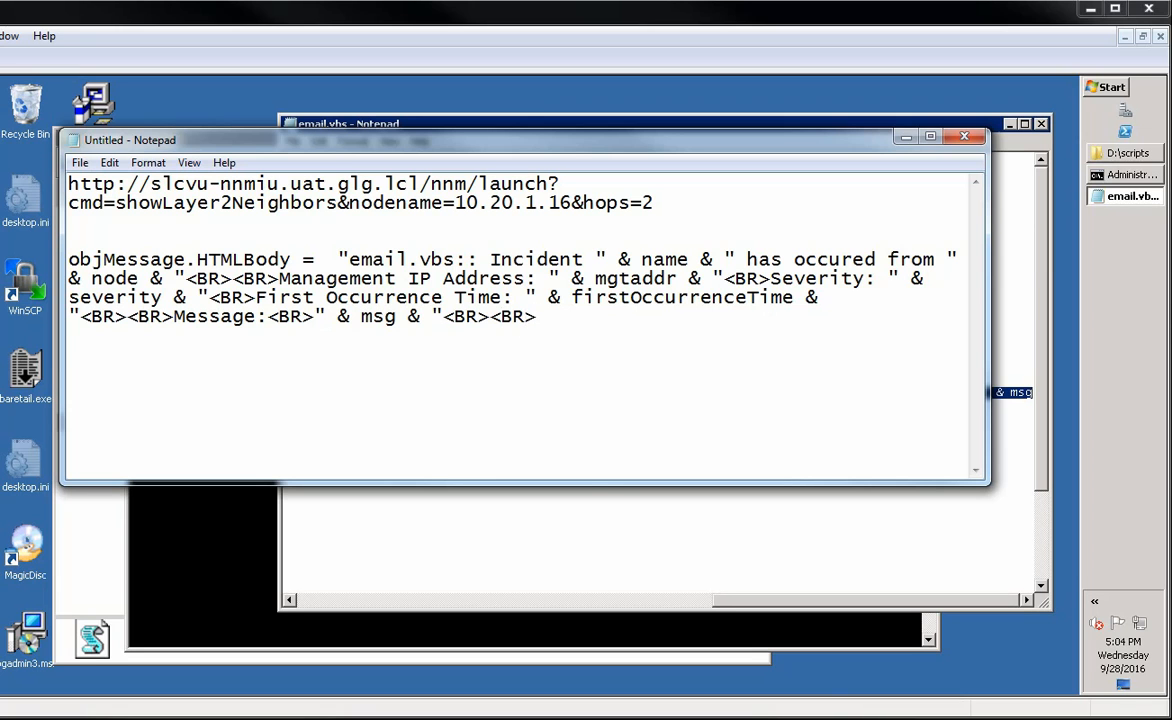
text(http://slcvu-nnmiu.uat.glg.lcl/nnm/launch?cmd=showLayer2Neighbors&nodename=10.20.1.16&hops=2)
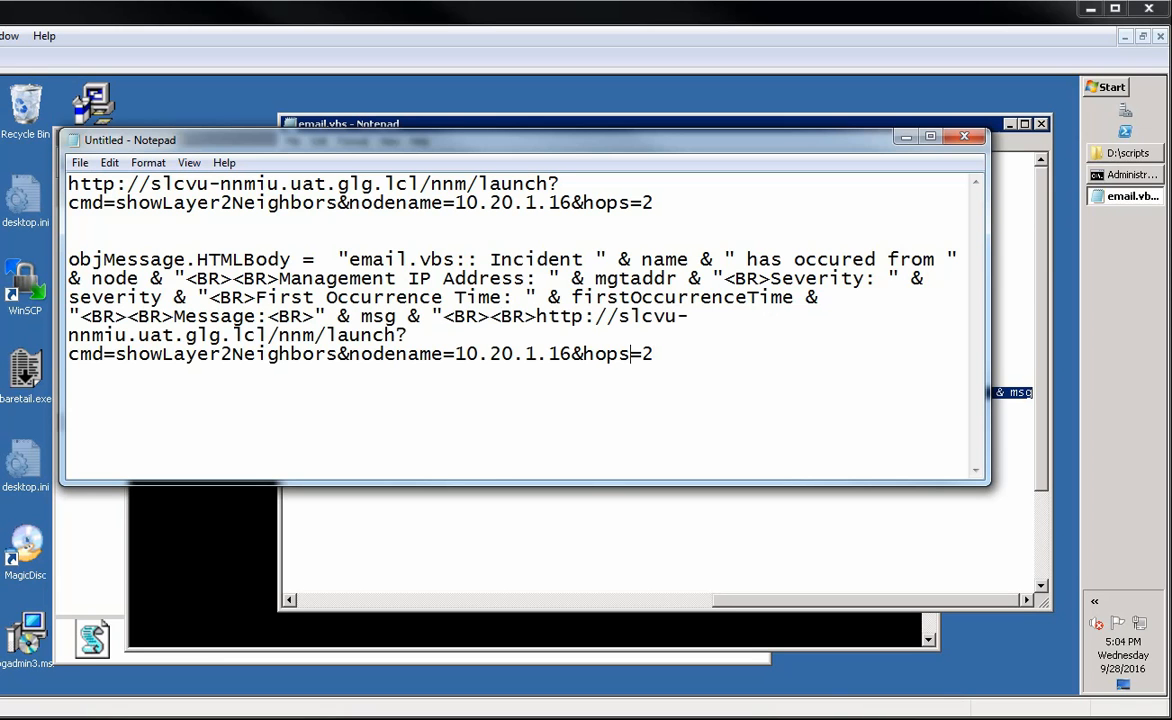
Replace the address 10.20.1.16 in the appended URL with " & mgtaddr & " so the nodename uses the variable
key(Left)
key(shift+Left)
key(shift+Left)
key(shift+Left)
key(shift+Left)
key(shift+Left)
key(shift+Left)
key(shift+Left)
key(shift+Left)
key(shift+Left)
key(shift+Left)
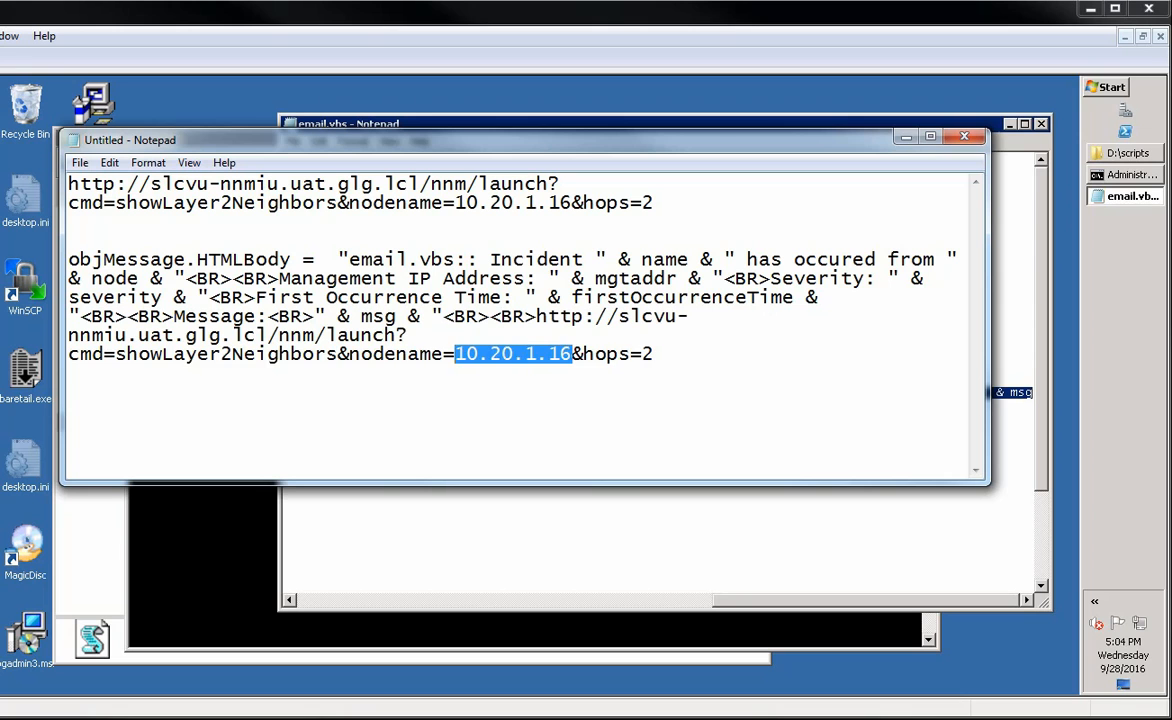
text(")
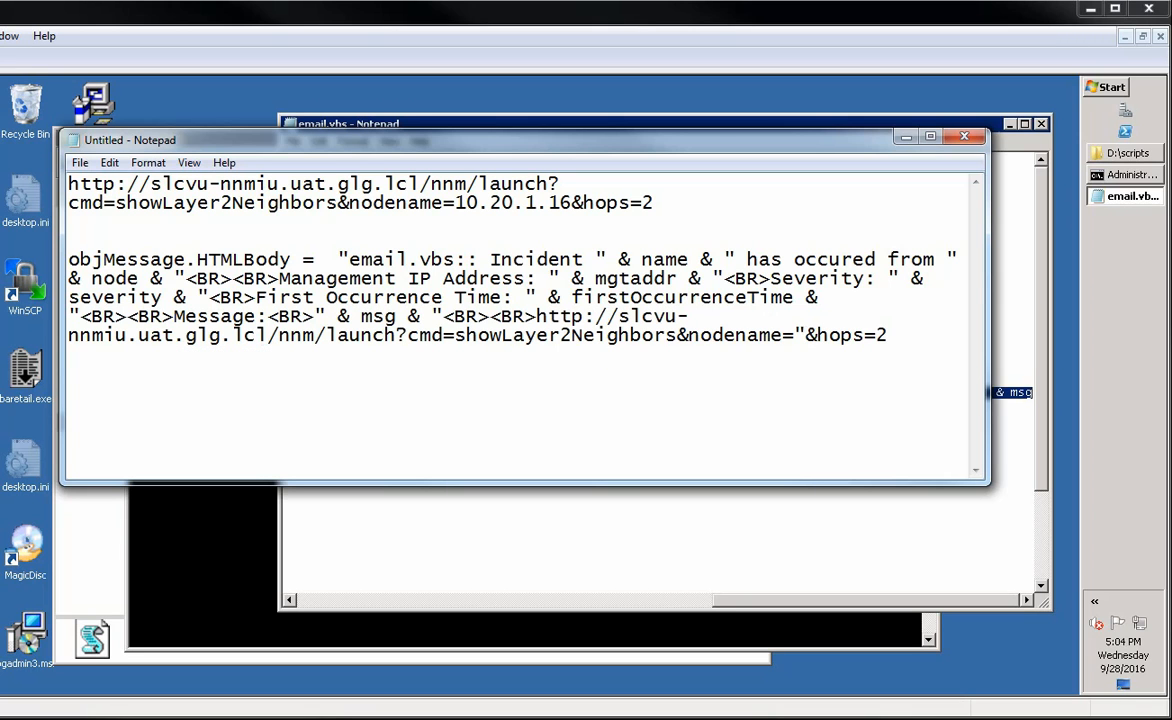
text( &)
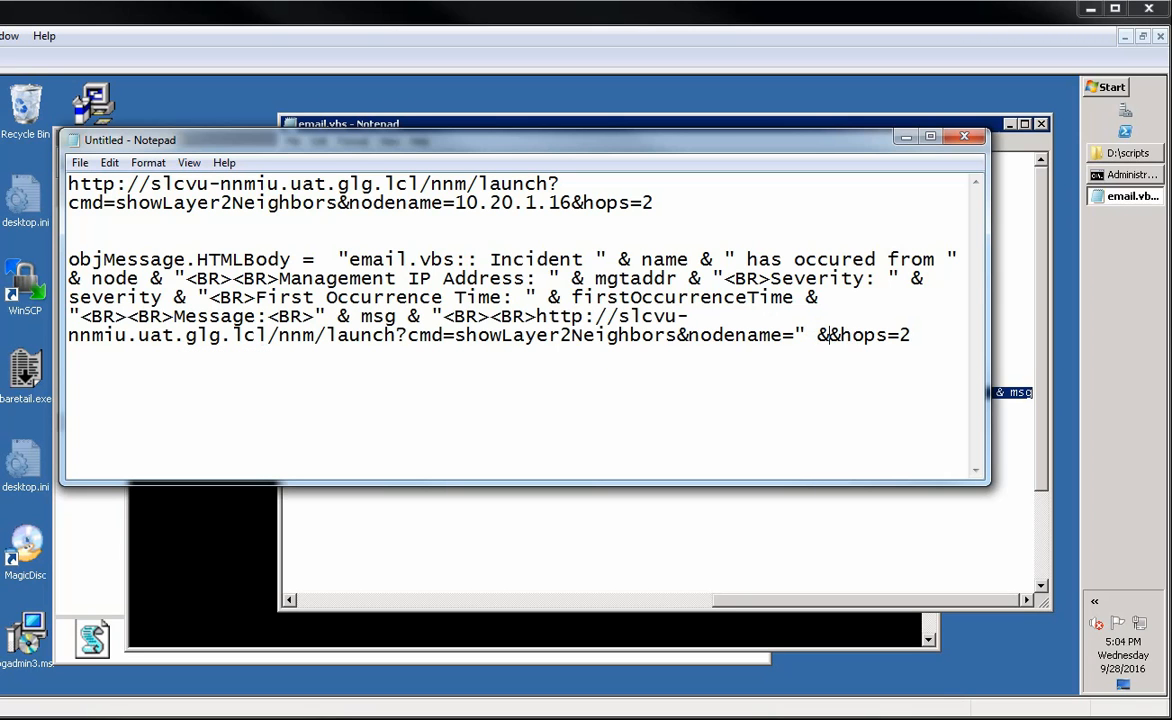
text( mgt)
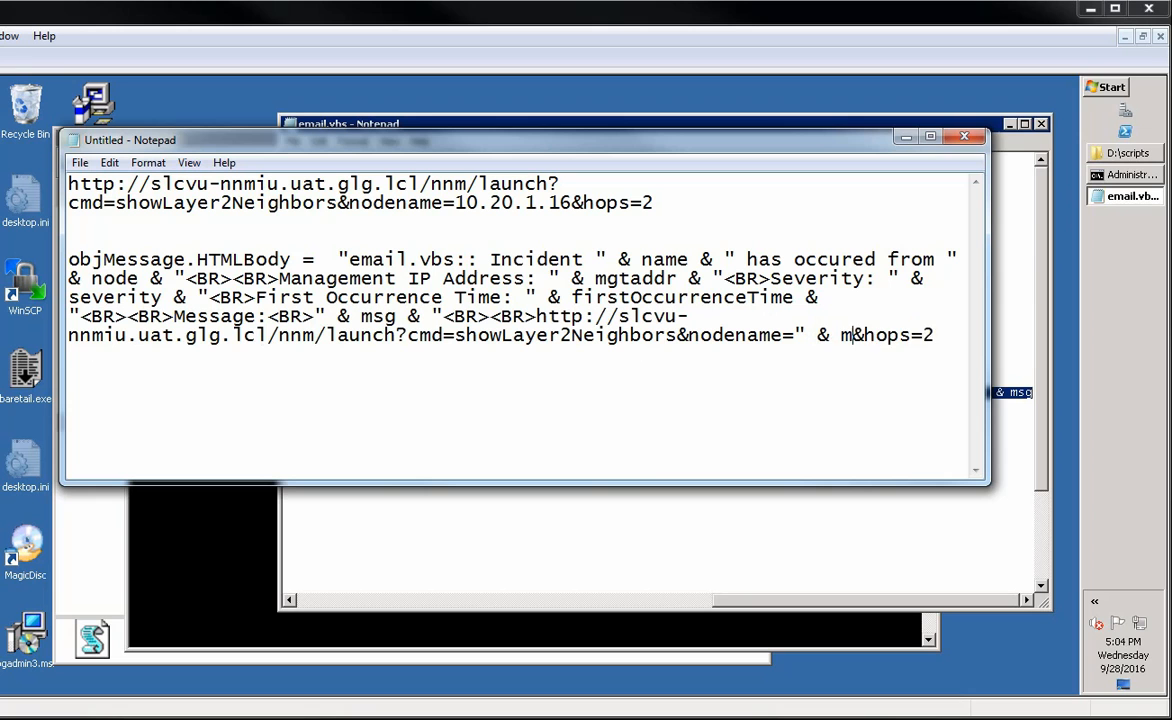
text(addr)
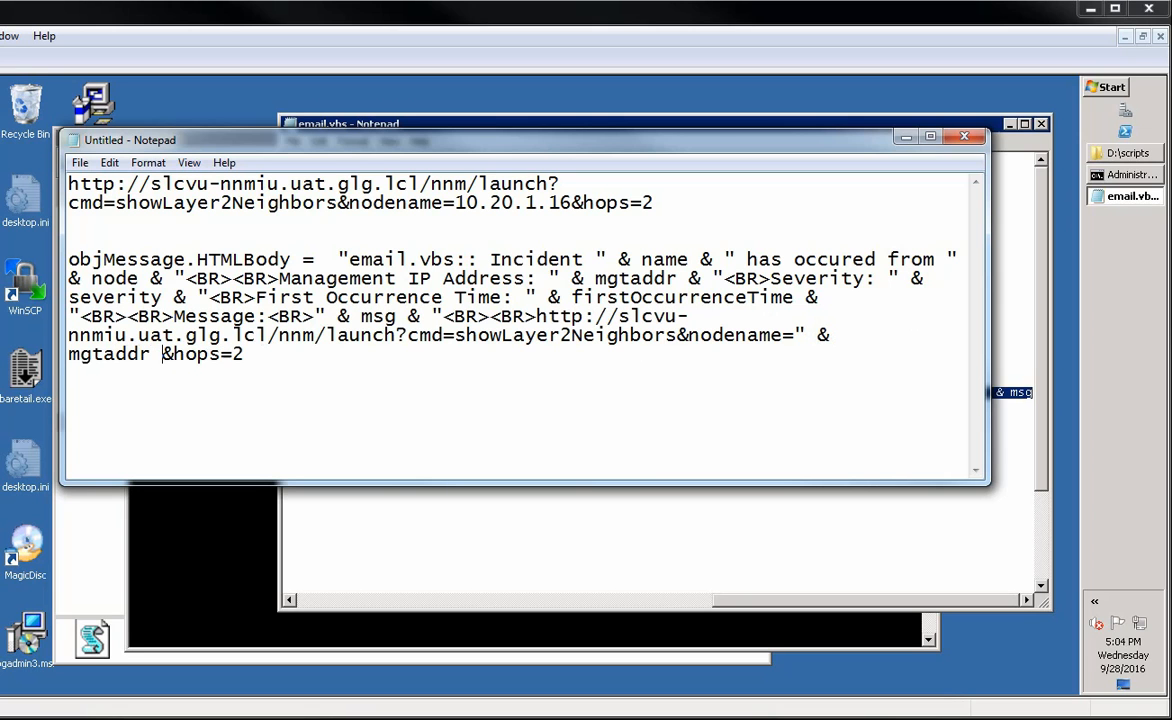
text( &)
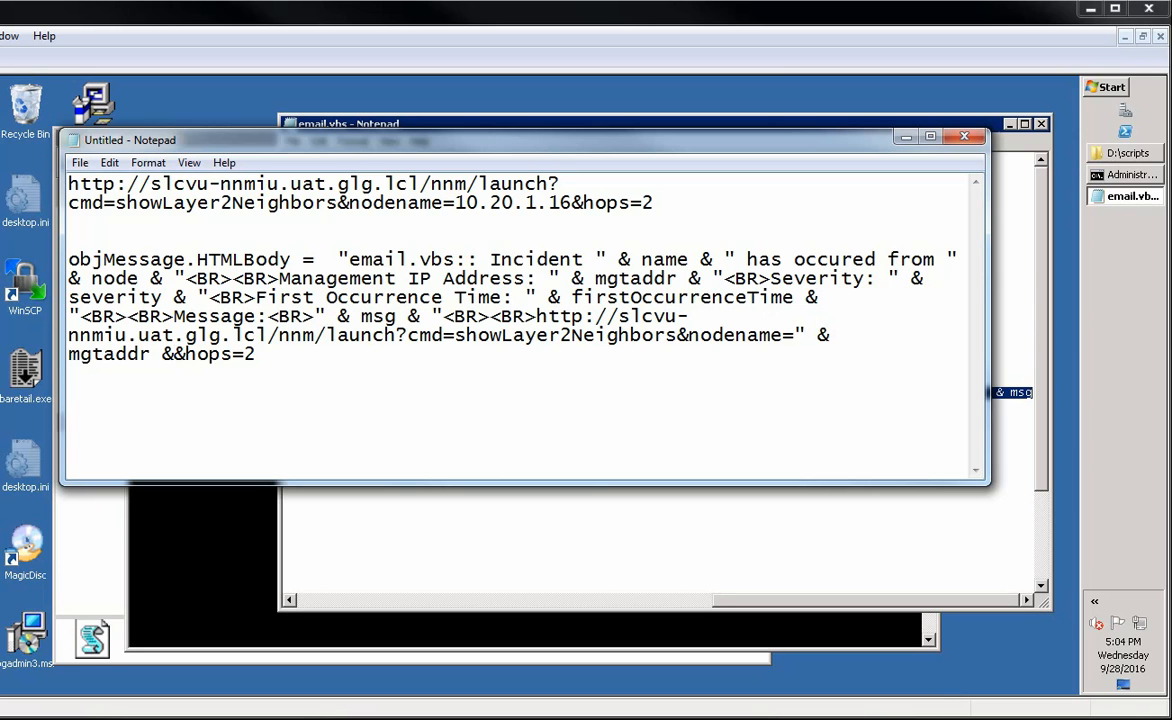
text( ")
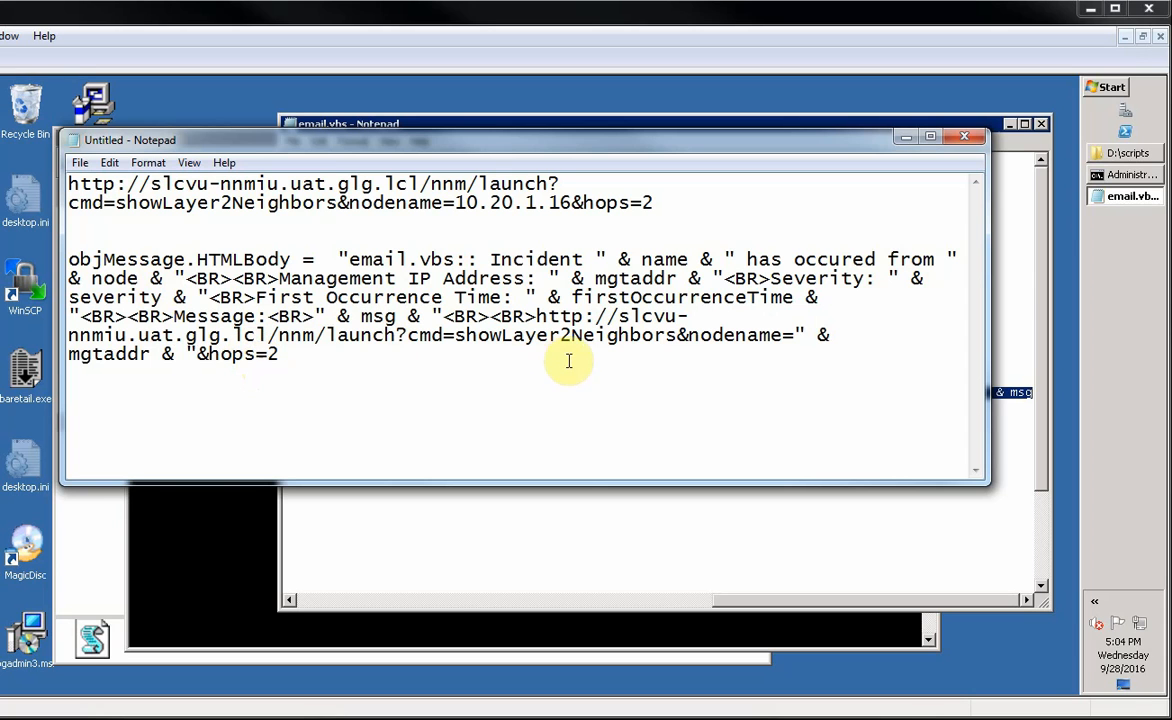
Switch to email.vbs and check the line that assigns the mgtaddr argument
click(1118, 200)
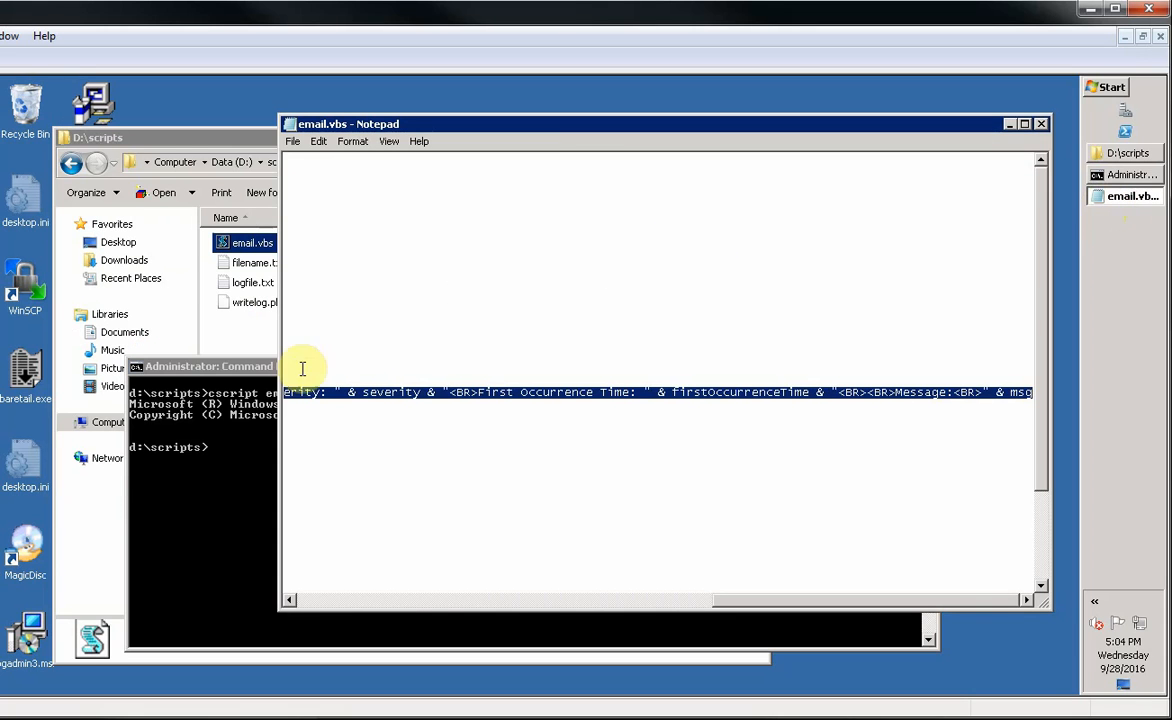
click(328, 601)
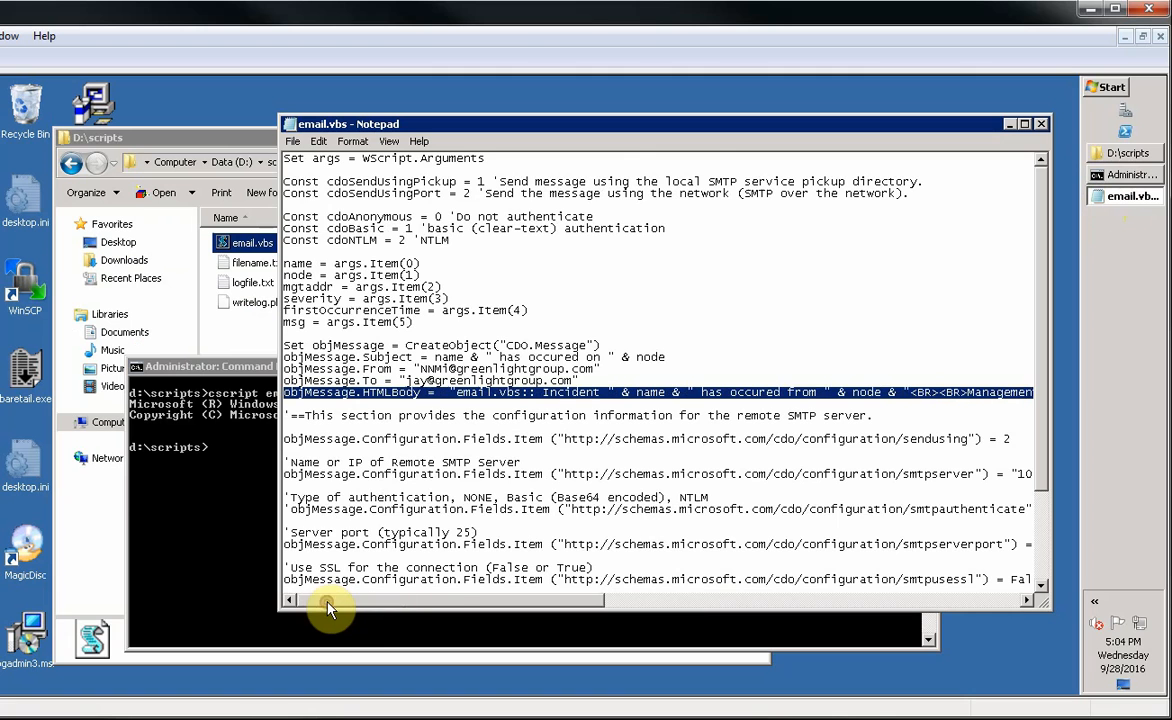
click(284, 284)
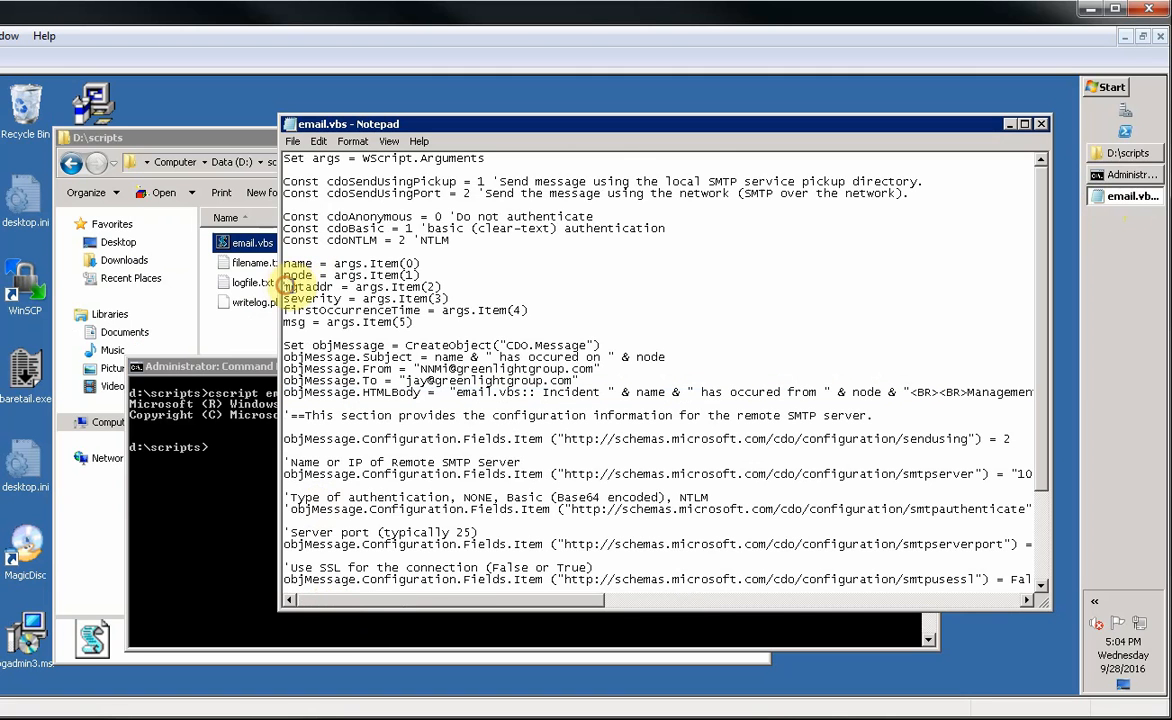
drag(284, 285, 461, 287)
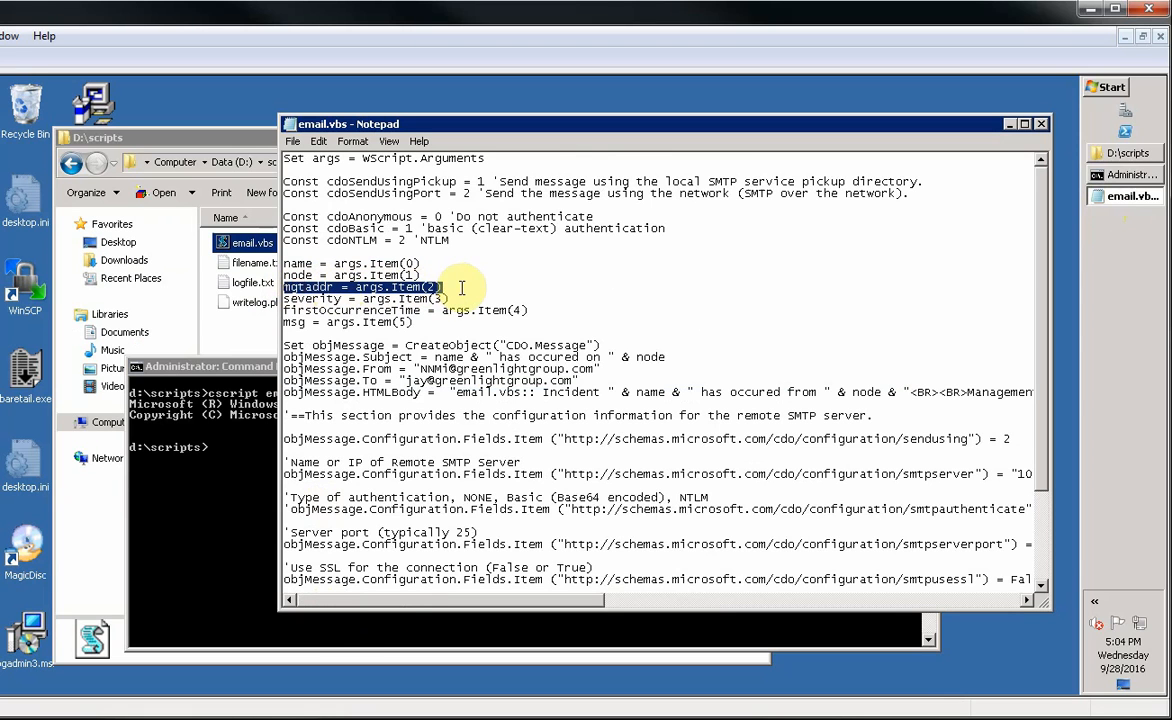
click(456, 288)
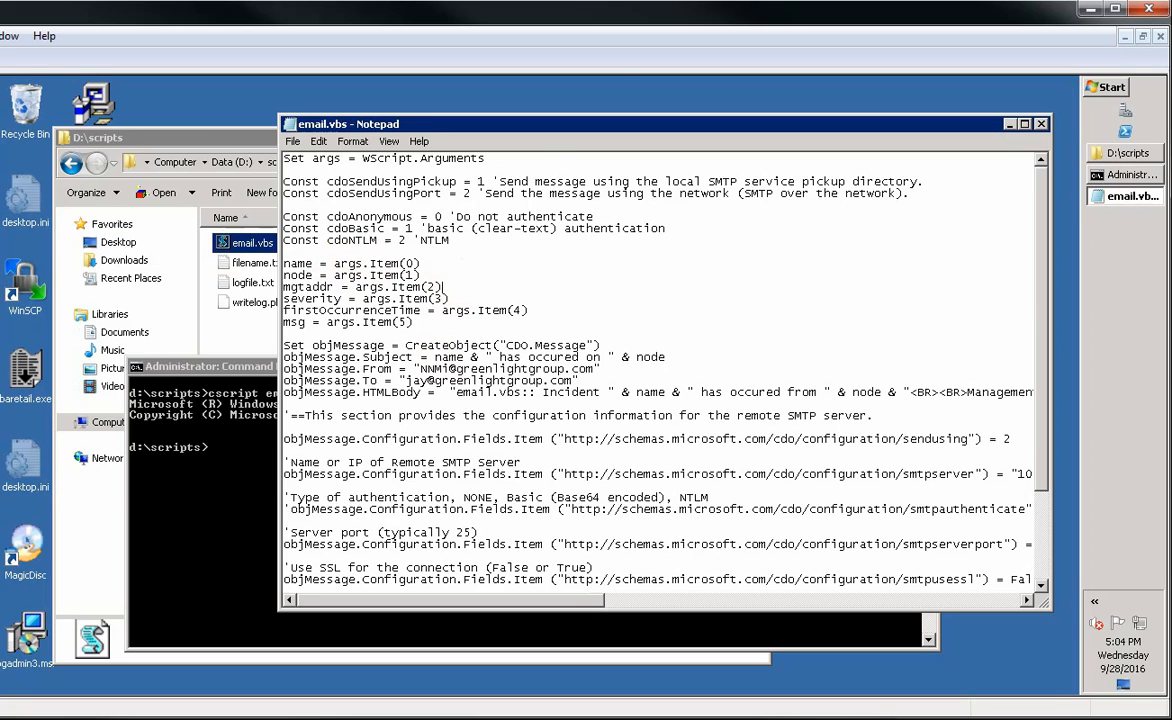
Return to the untitled Notepad document and close the HTMLBody string with a quotation mark after &hops=2
key(alt+Tab)
click(289, 355)
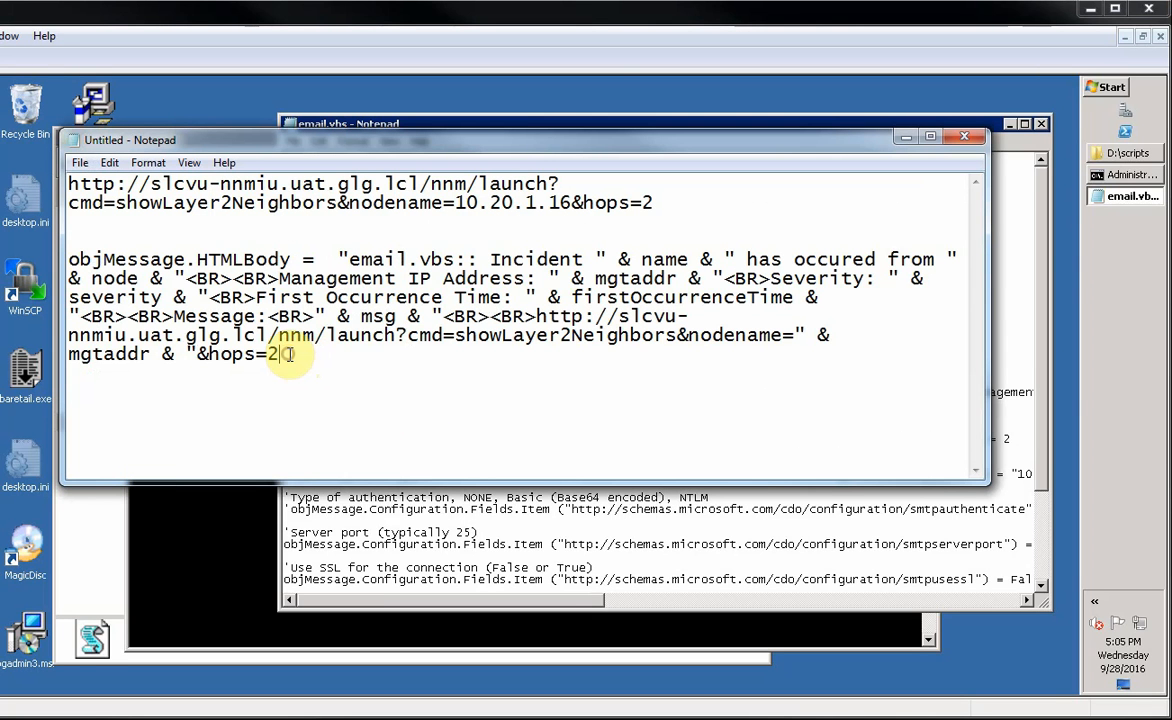
text(")
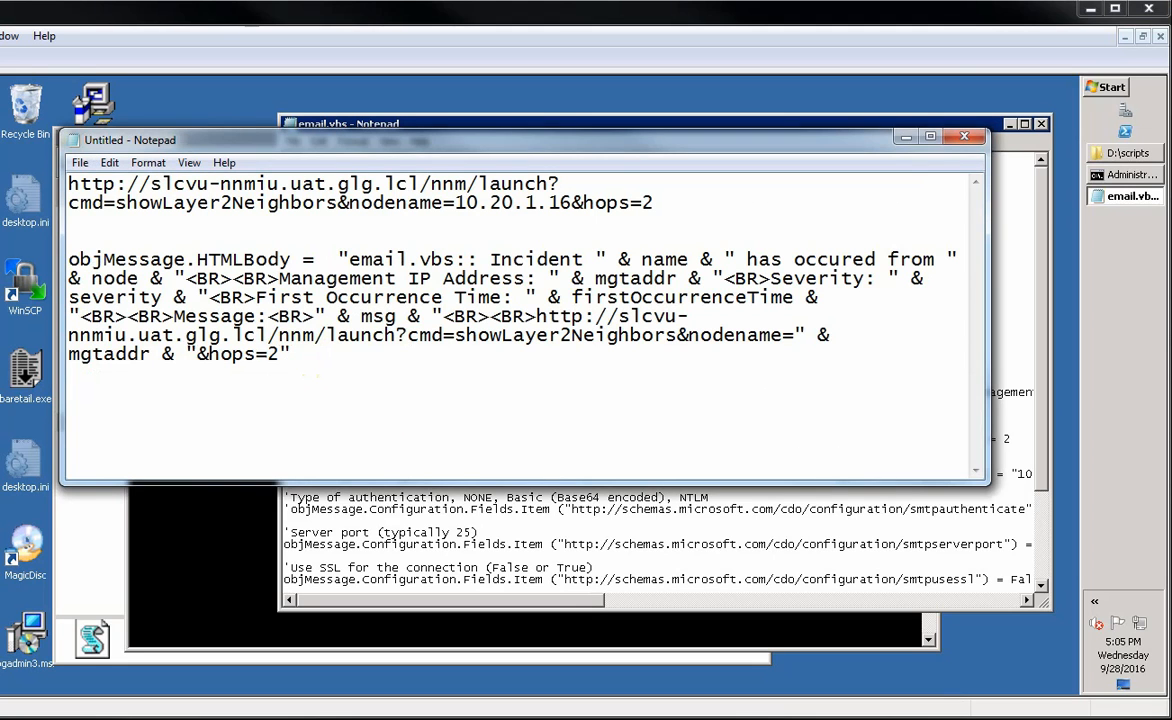
Copy the extended objMessage.HTMLBody line from the untitled Notepad document and replace the existing HTMLBody line in email.vbs with it
key(alt+Tab)
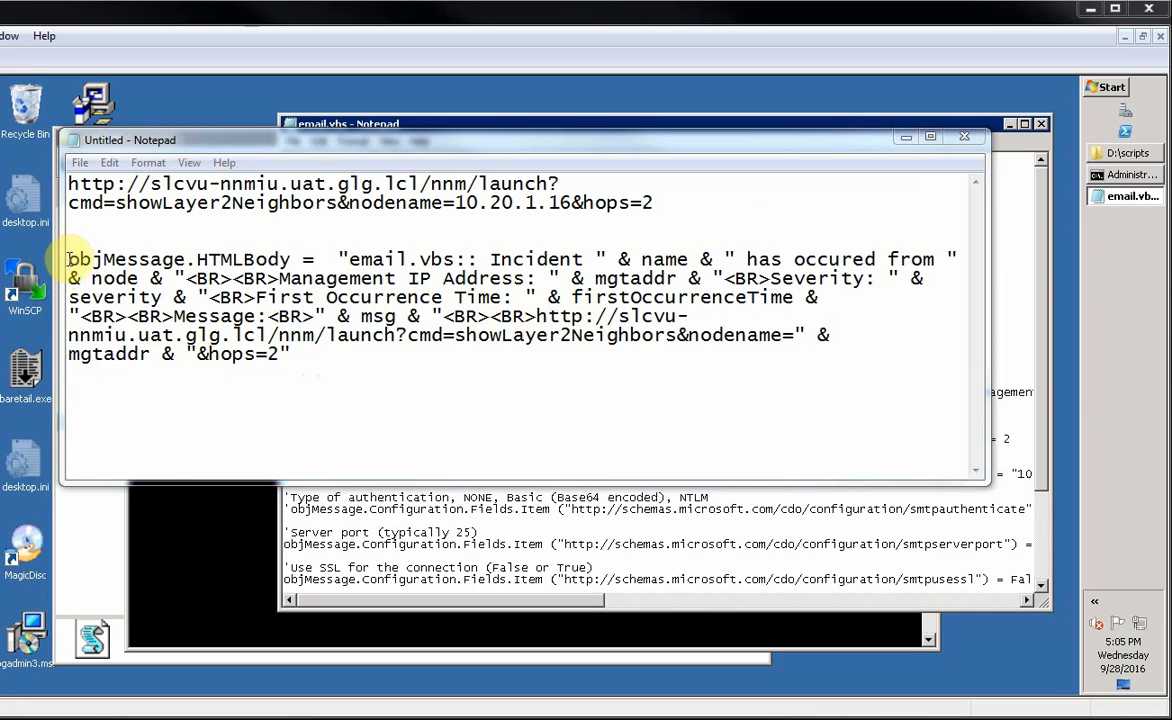
drag(68, 260, 309, 350)
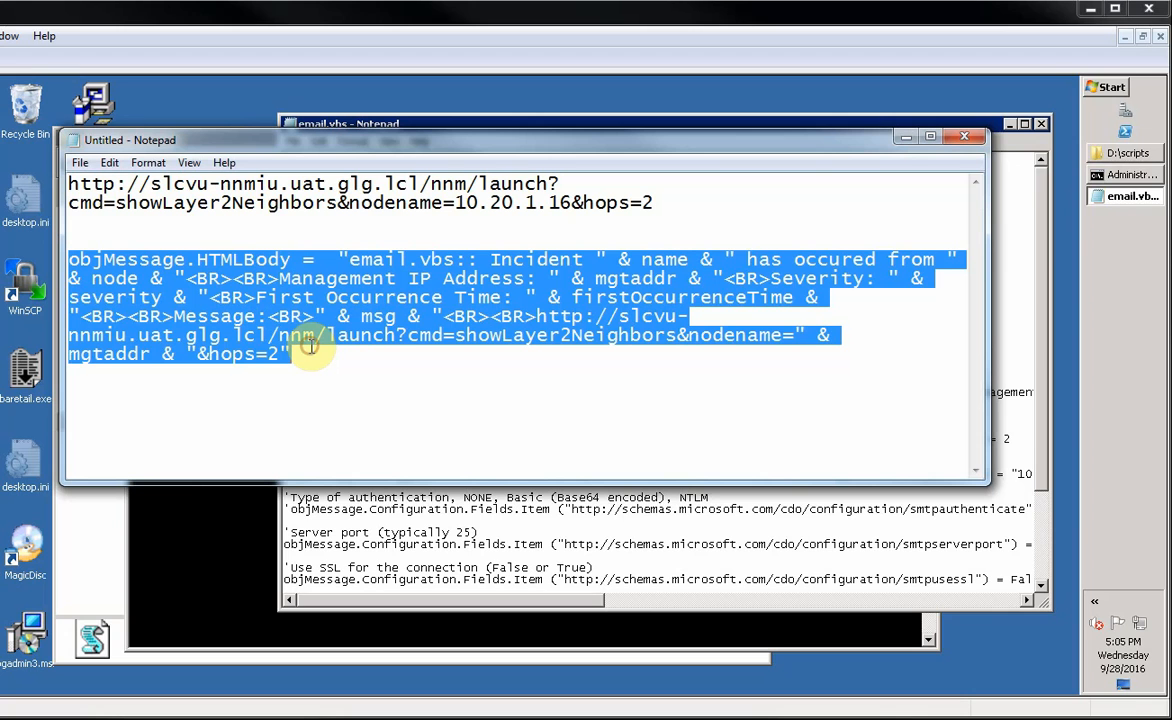
click(1045, 305)
click(364, 392)
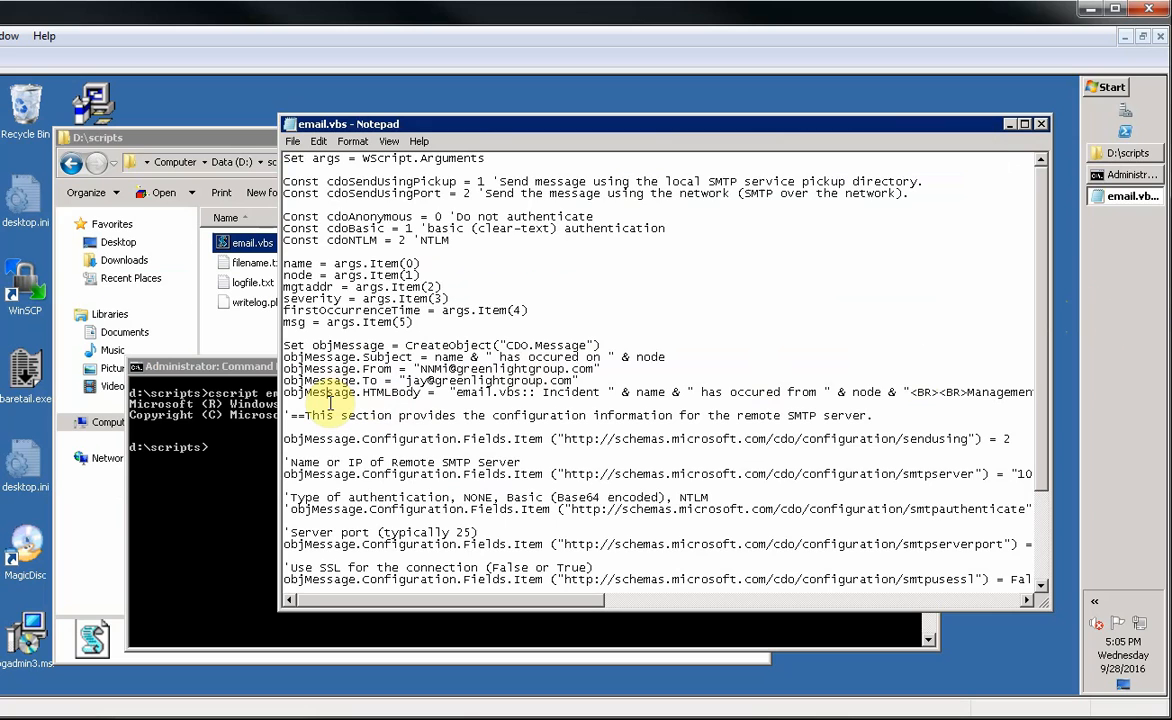
key(Home)
key(shift+End)
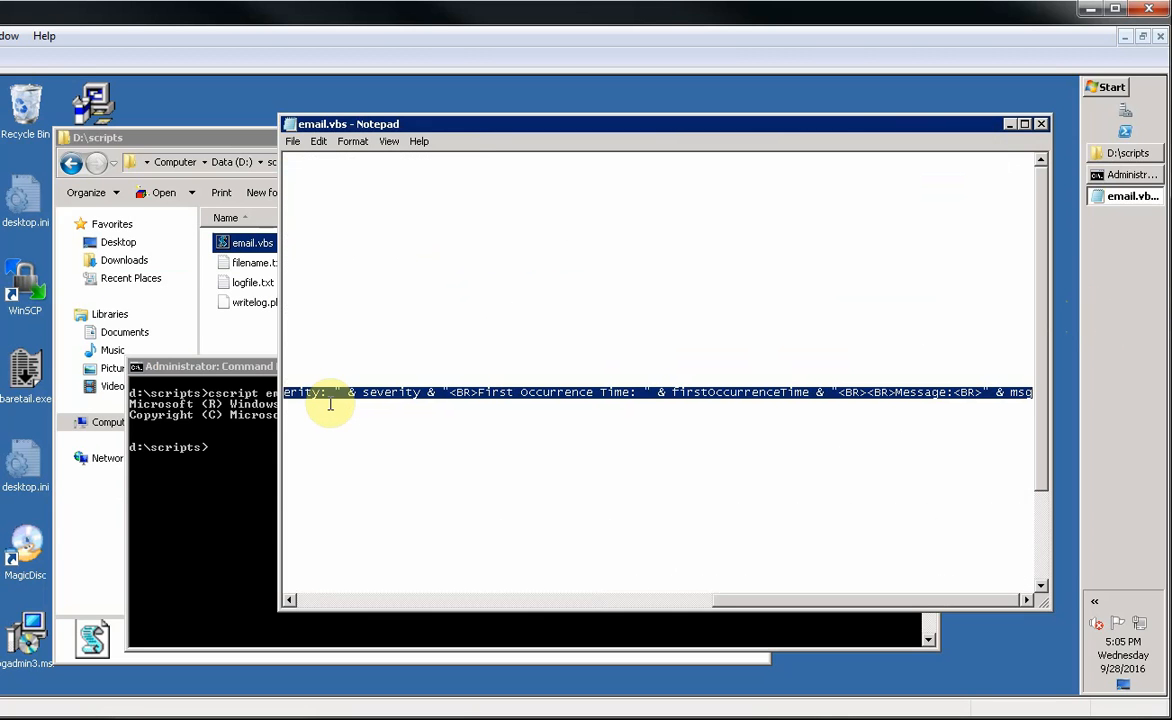
key(Delete)
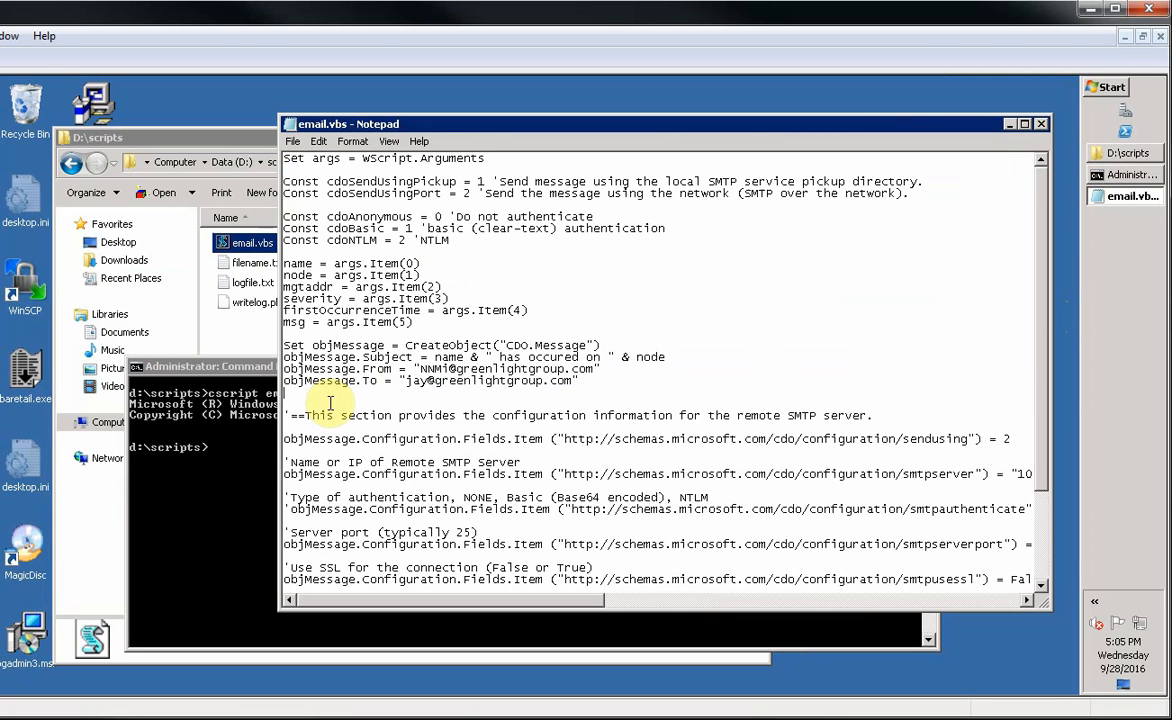
key(ctrl+v)
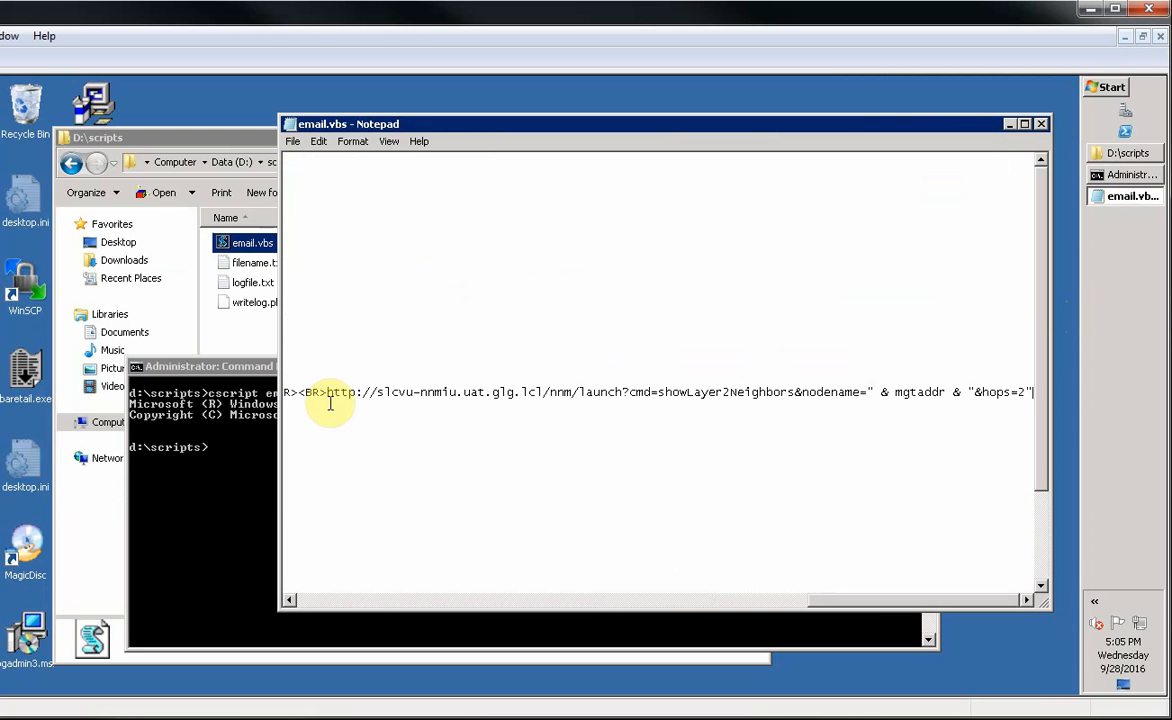
key(Home)
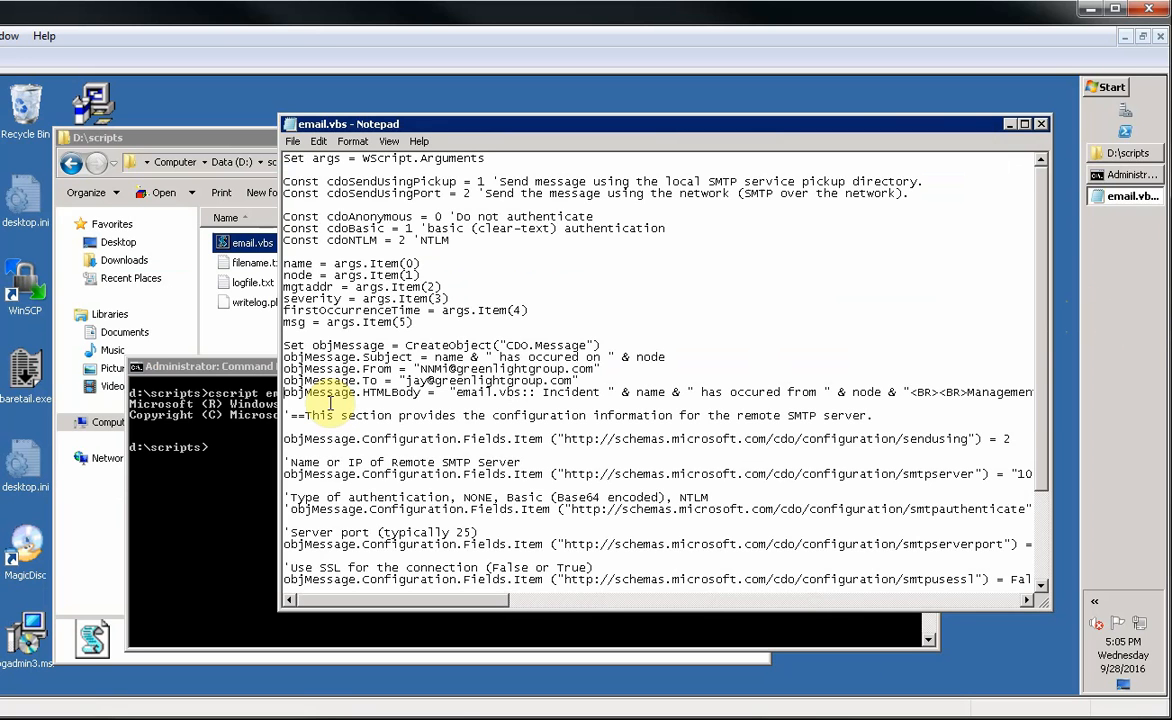
In the Command Prompt, rerun cscript email.vbs NodeDown 10.20.1.16 10.20.1.16 critical rightnow "the node is down"
click(185, 518)
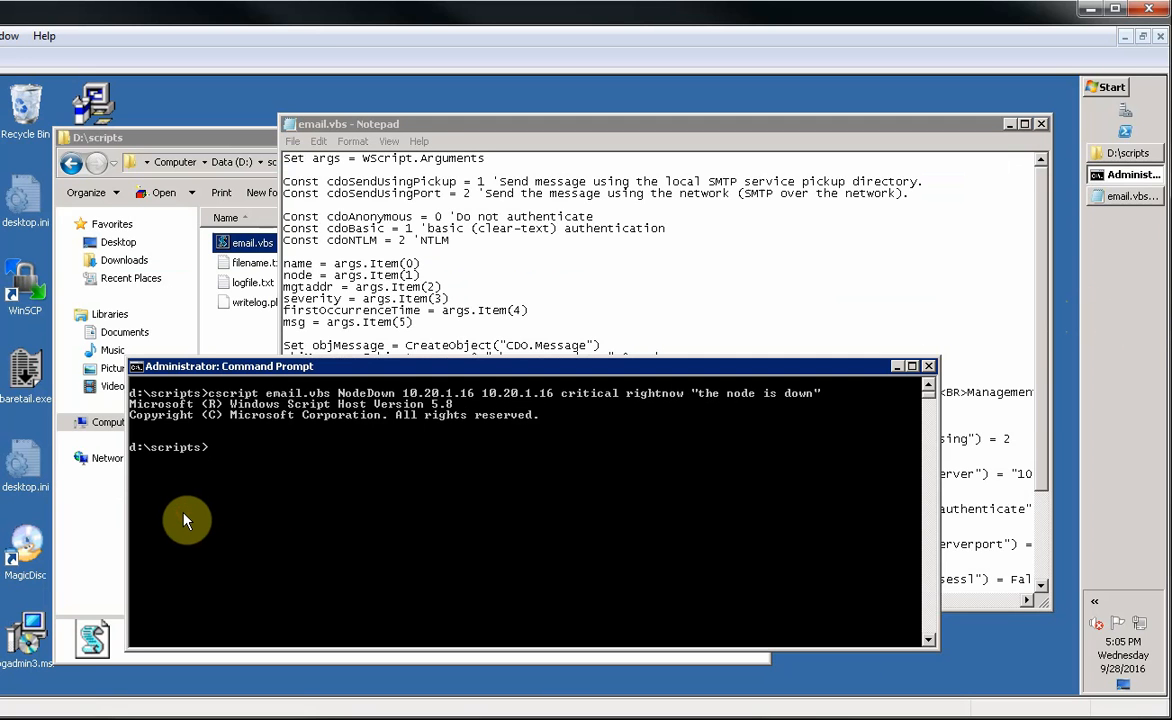
key(Up)
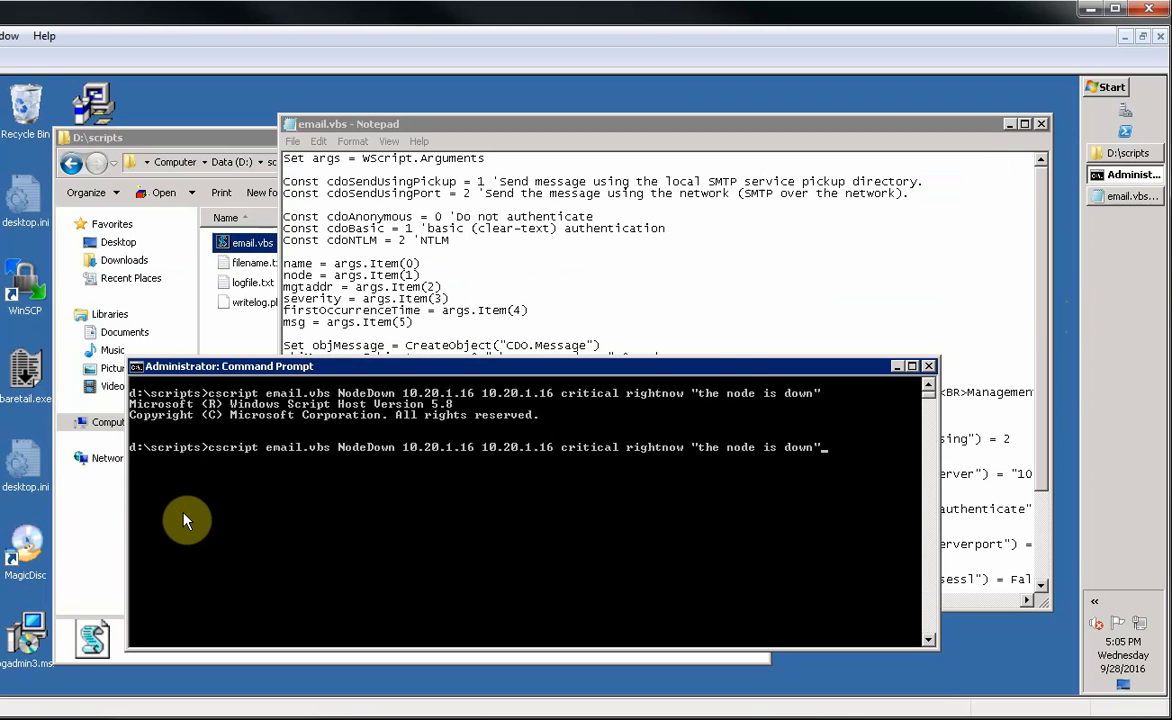
key(Return)
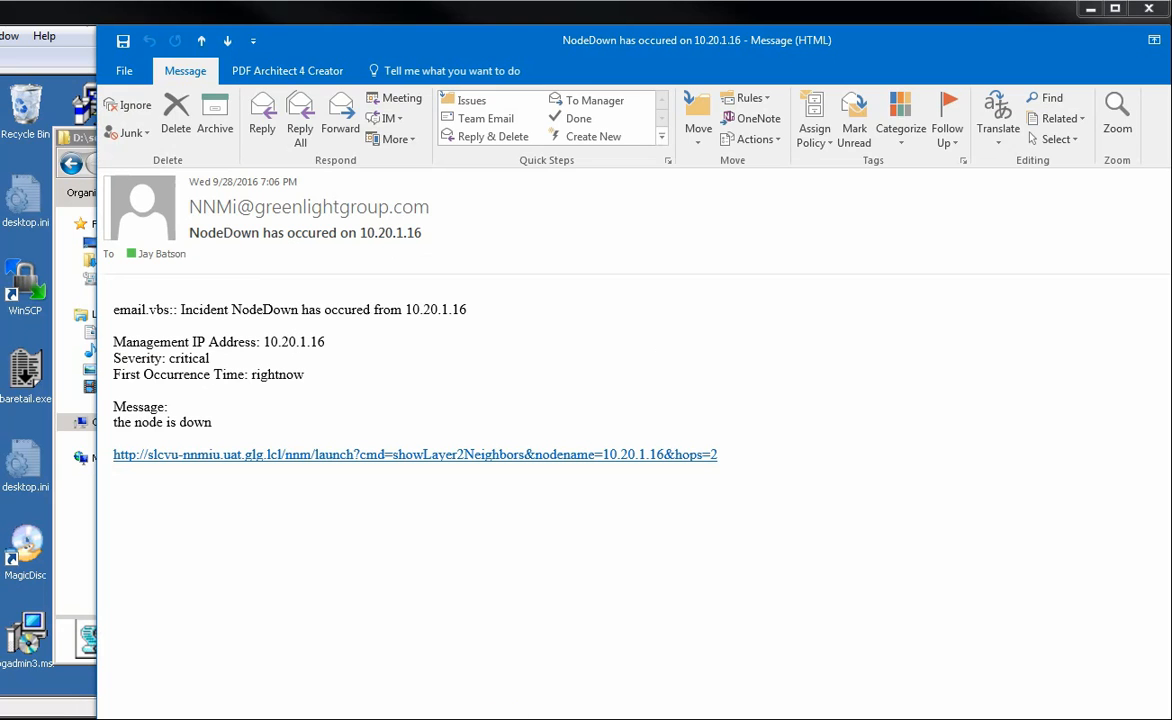
Open the Layer 2 map link in the NodeDown email and sign in to Network Node Manager as system with the account password
click(382, 456)
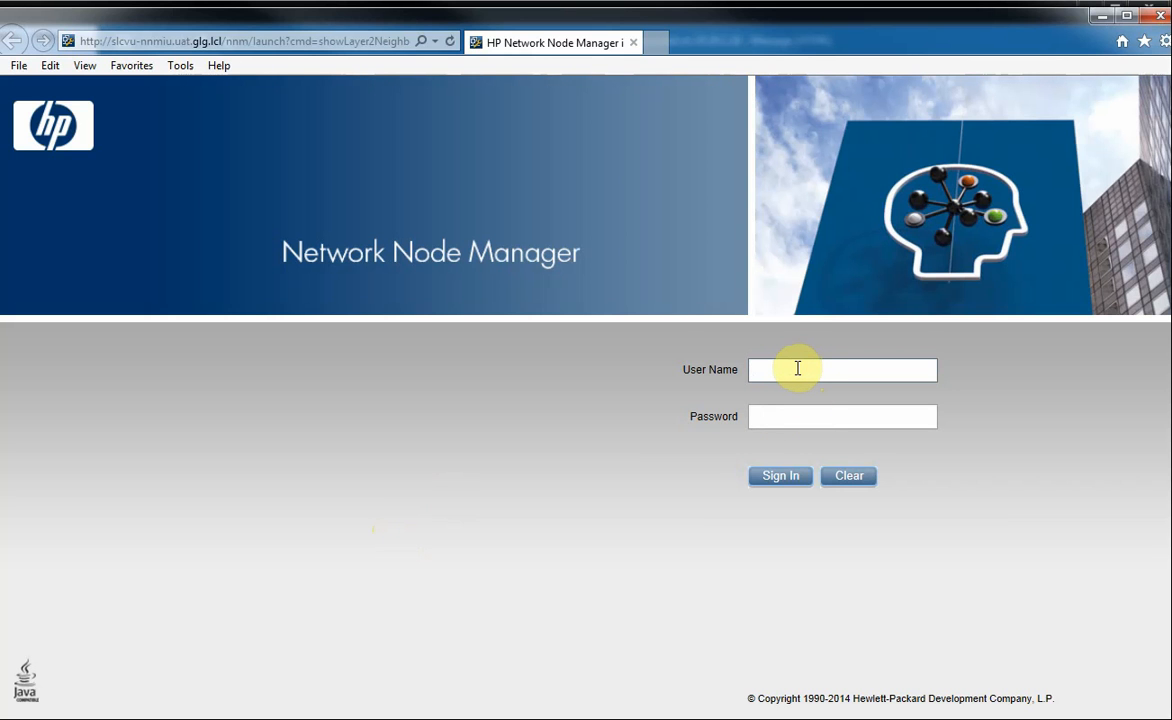
text(system)
key(Tab)
text(••••••••••)
key(Return)
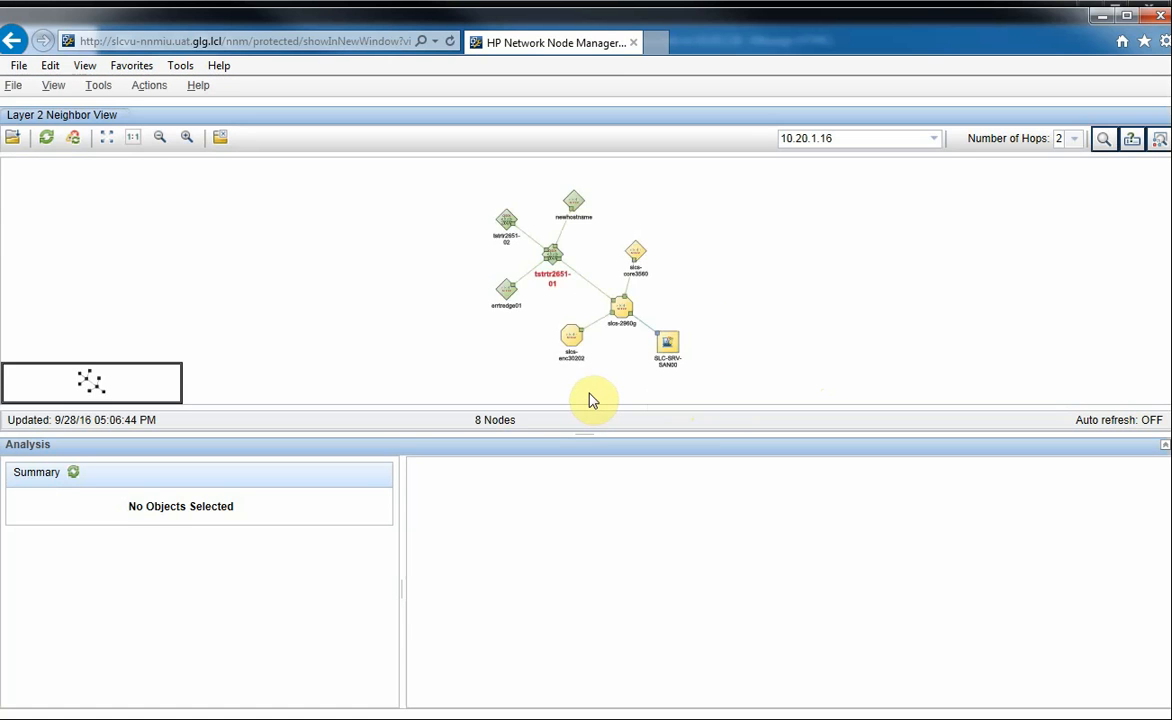
Inspect the details of node tstrtr2651-01 on the Layer 2 map, then put away the browser and the NodeDown email
click(553, 258)
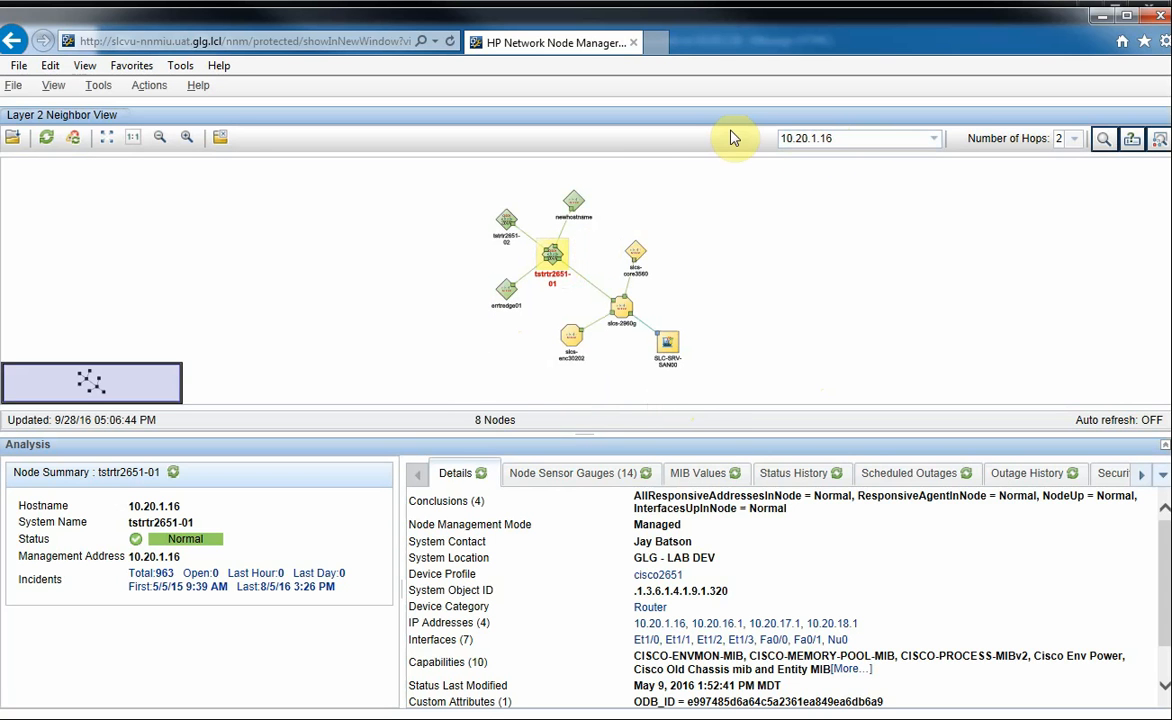
click(1101, 20)
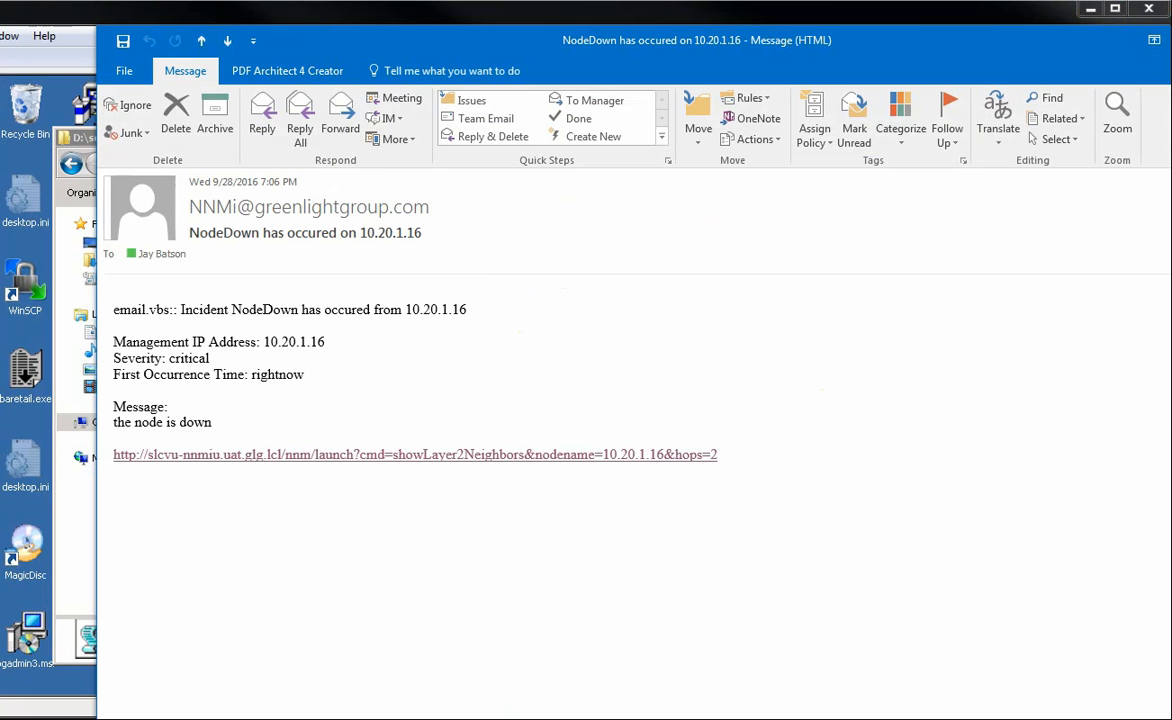
click(1170, 40)
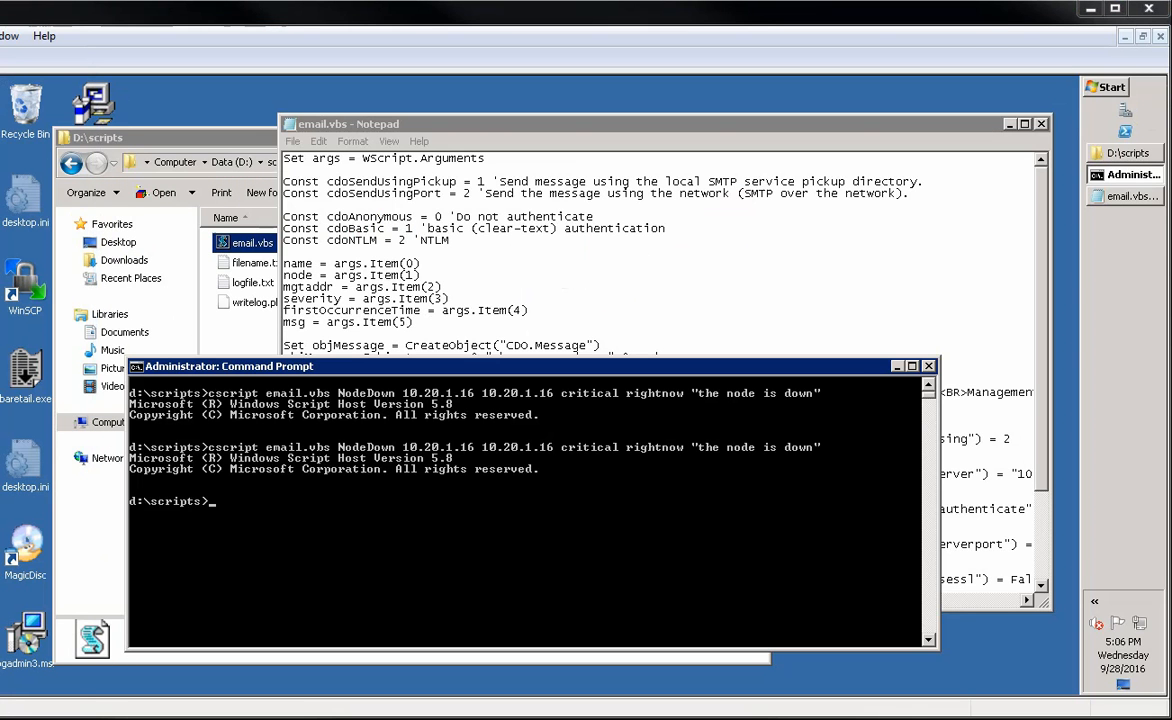